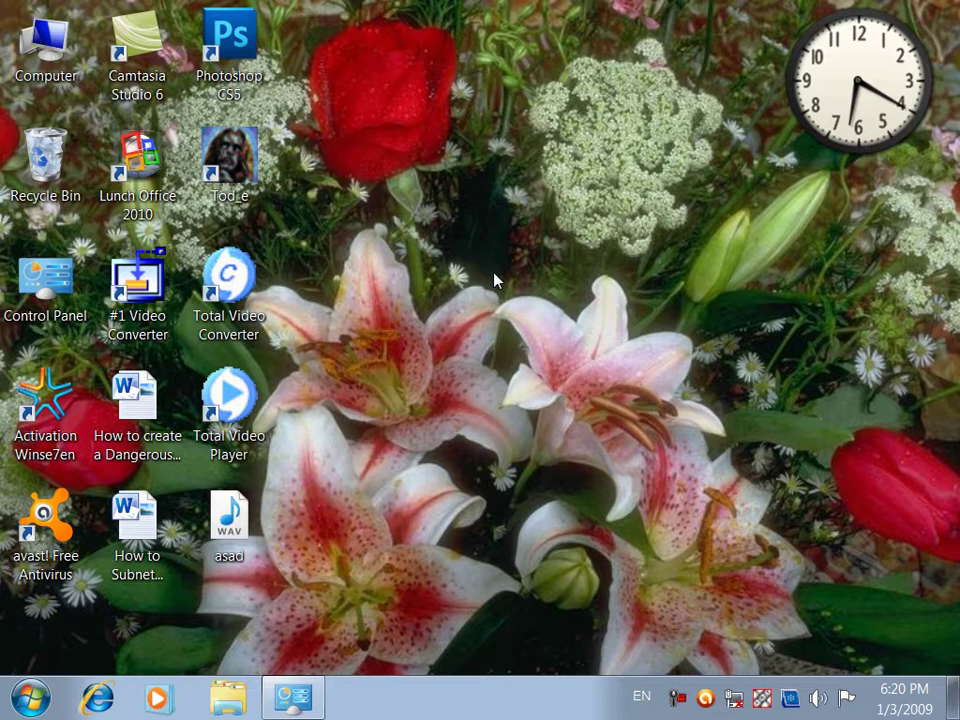
Rearrange the windows and bring the Personalization window back
left_click_drag(456, 146, 765, 490)
left_click_drag(764, 140, 324, 525)
left_click_drag(300, 1, 715, 624)
left_click_drag(640, 60, 289, 533)
left_click_drag(295, 60, 580, 628)
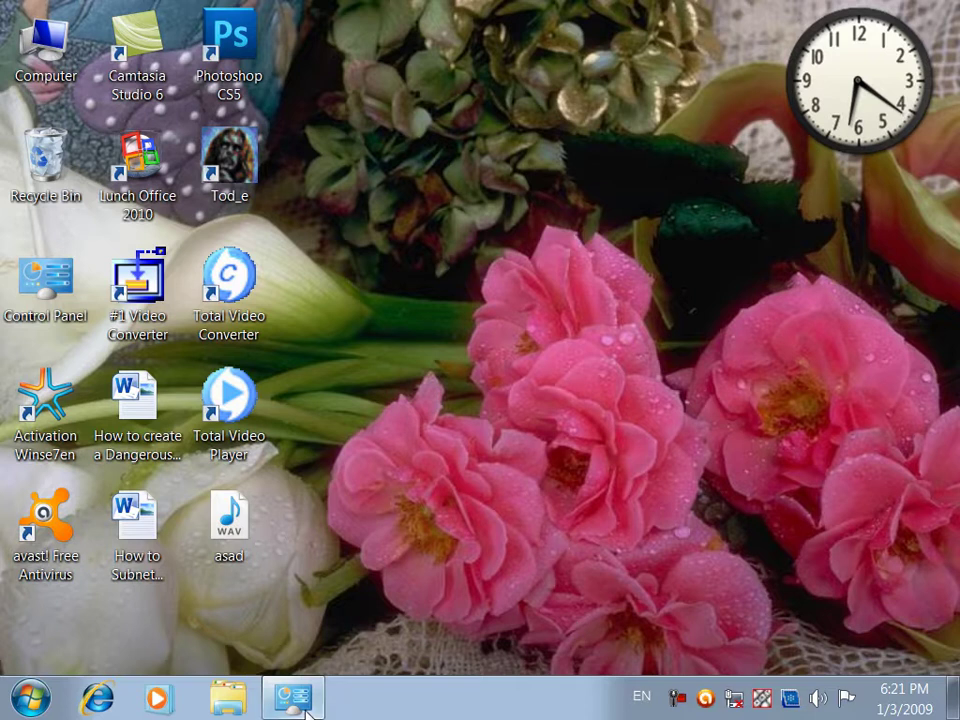
left_click(307, 708)
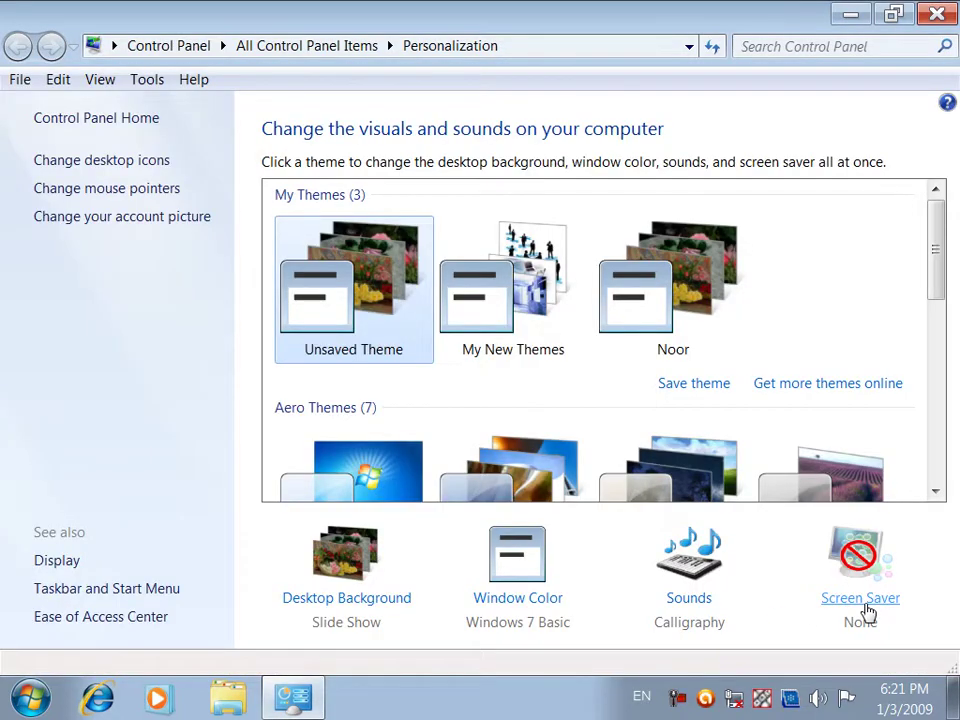
Choose _GoldFish as the screen saver, dismiss the avast warning, apply it and preview it
left_click(864, 630)
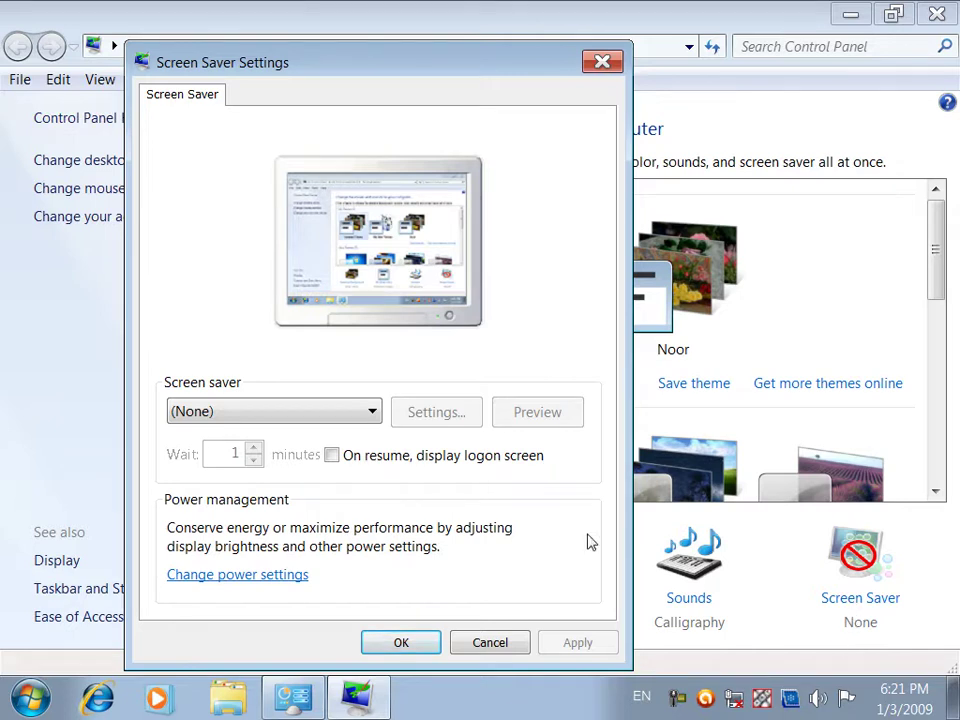
left_click(364, 416)
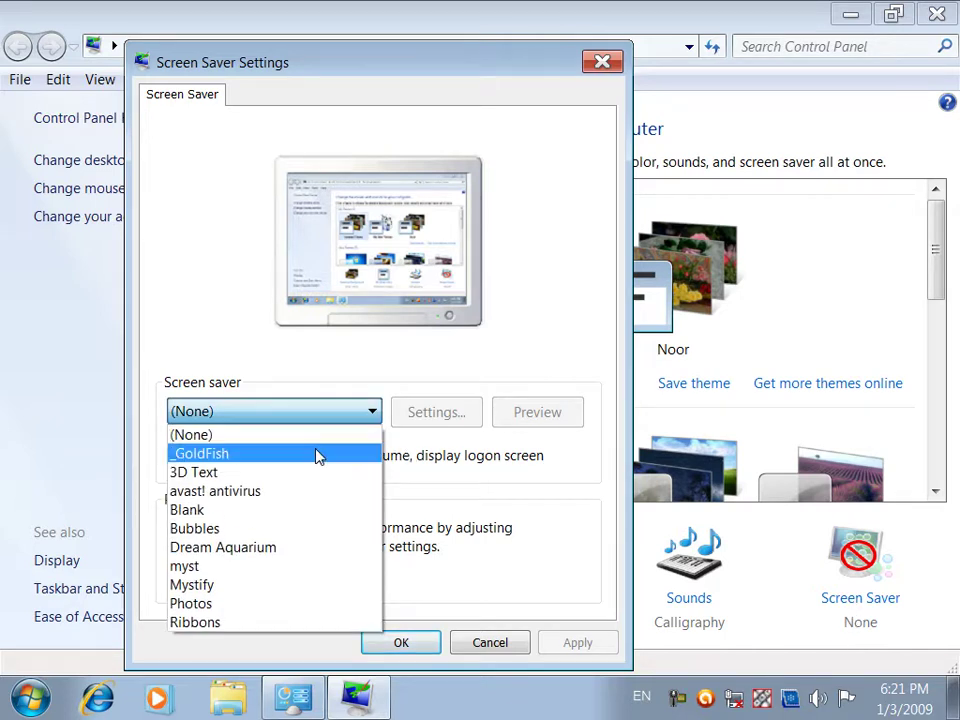
left_click(316, 454)
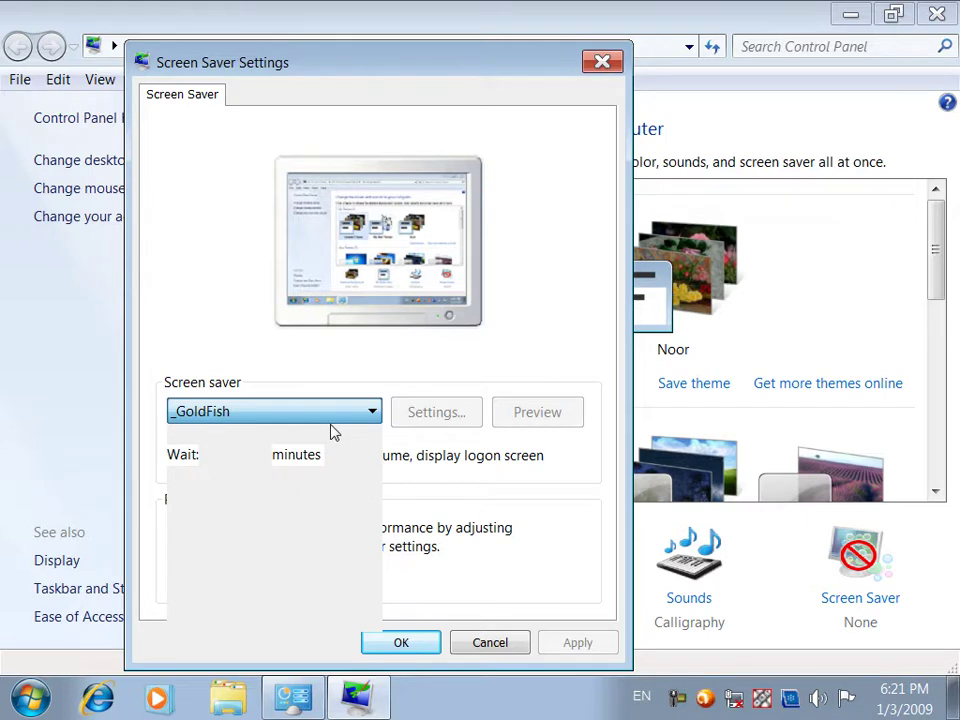
left_click(733, 570)
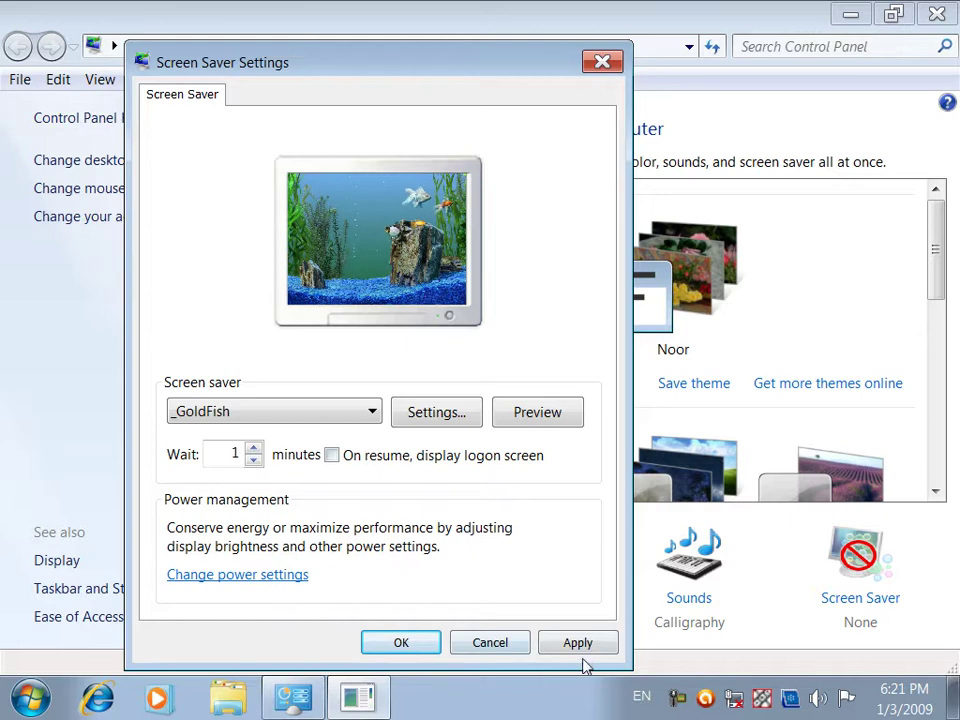
left_click(585, 647)
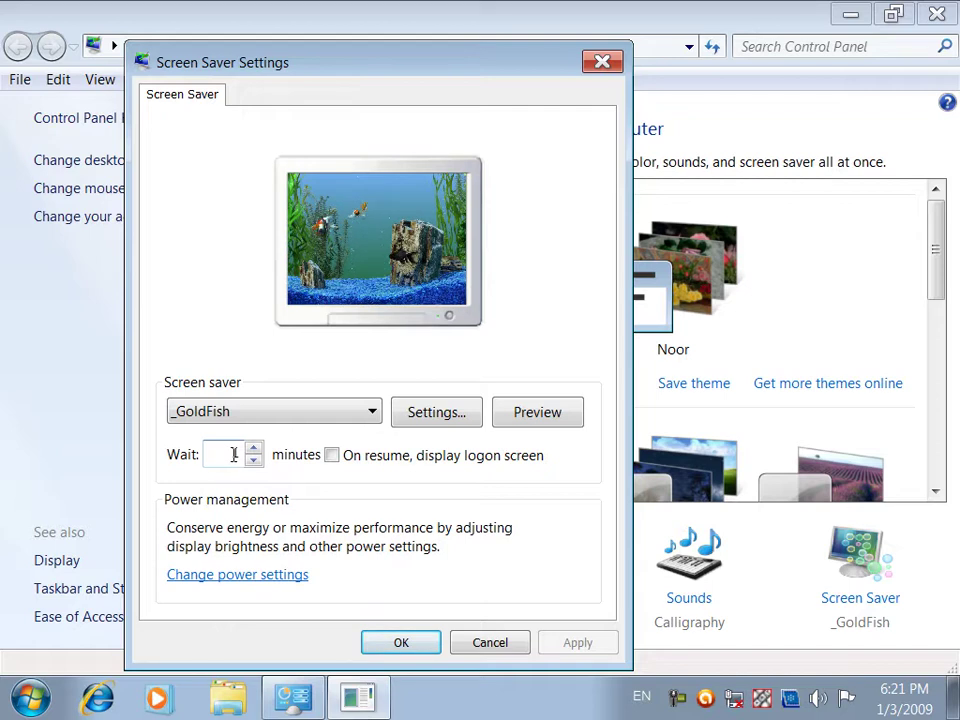
left_click(520, 411)
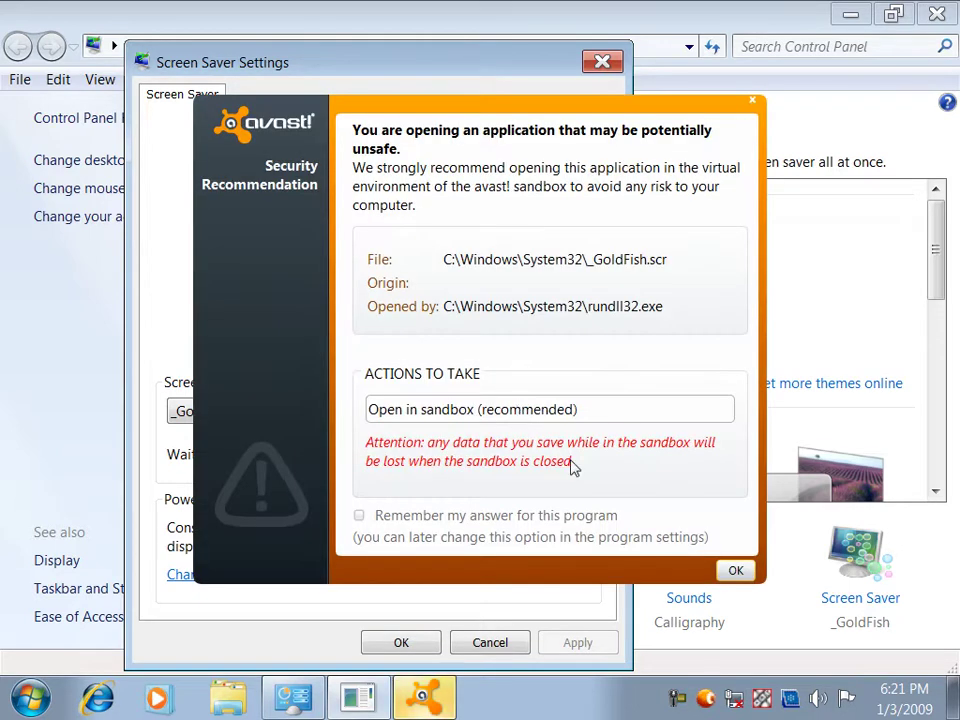
left_click(733, 569)
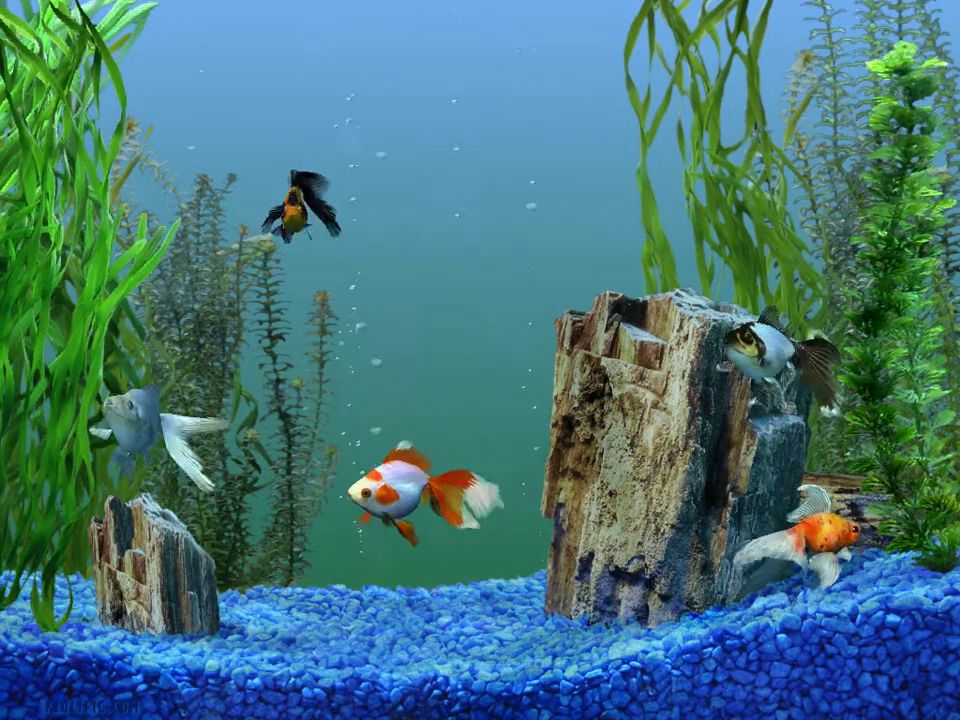
mouse_move(506, 349)
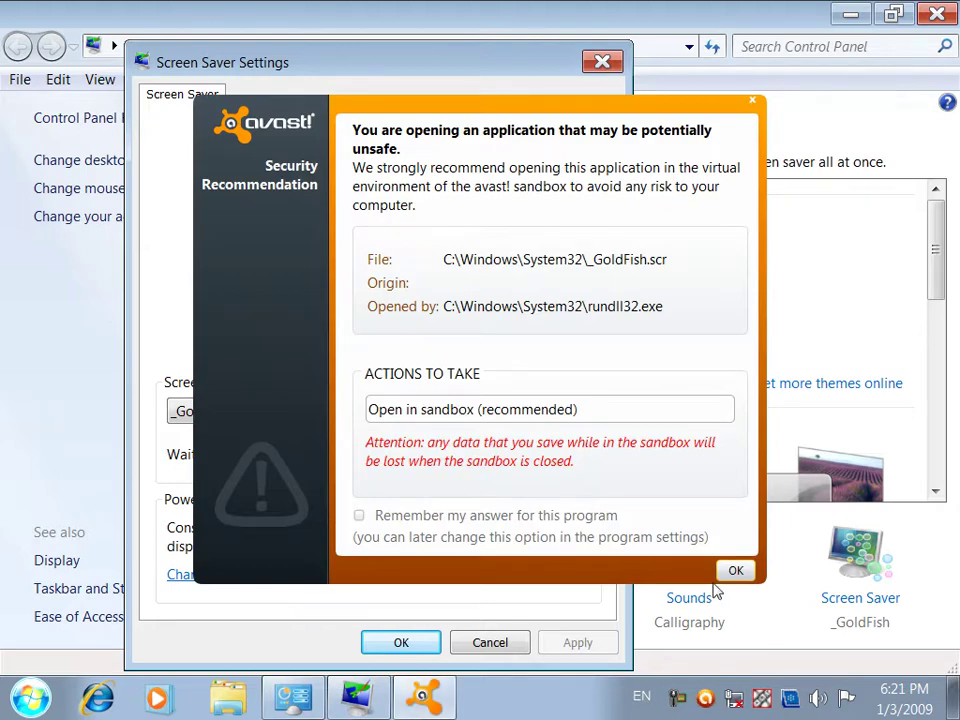
left_click(720, 575)
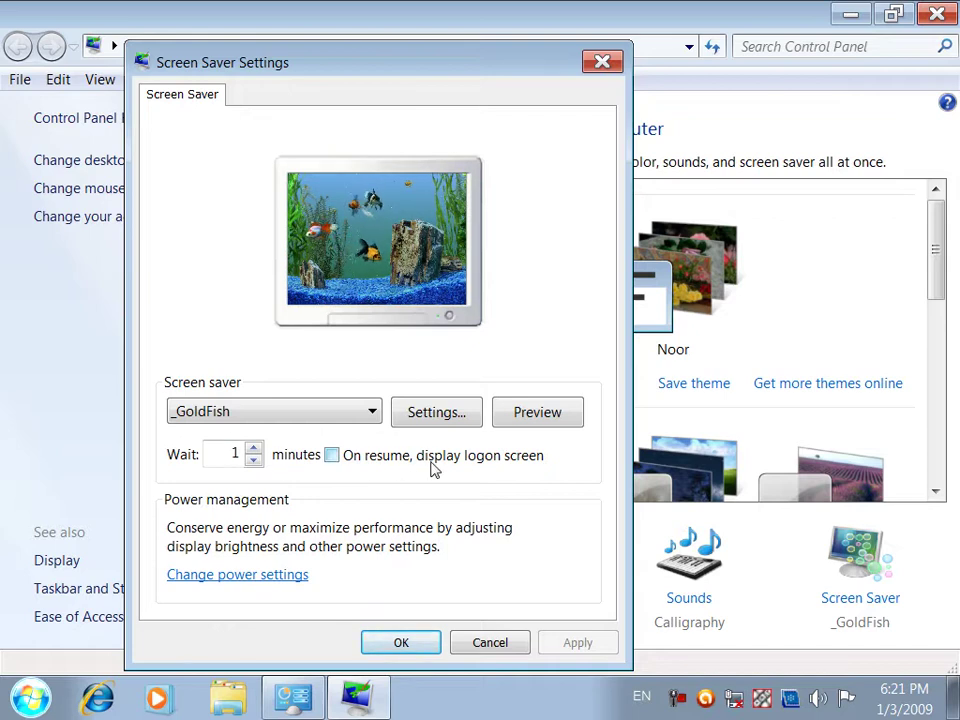
Require the logon screen on resume, then apply and preview the 3D Text screen saver
left_click(372, 456)
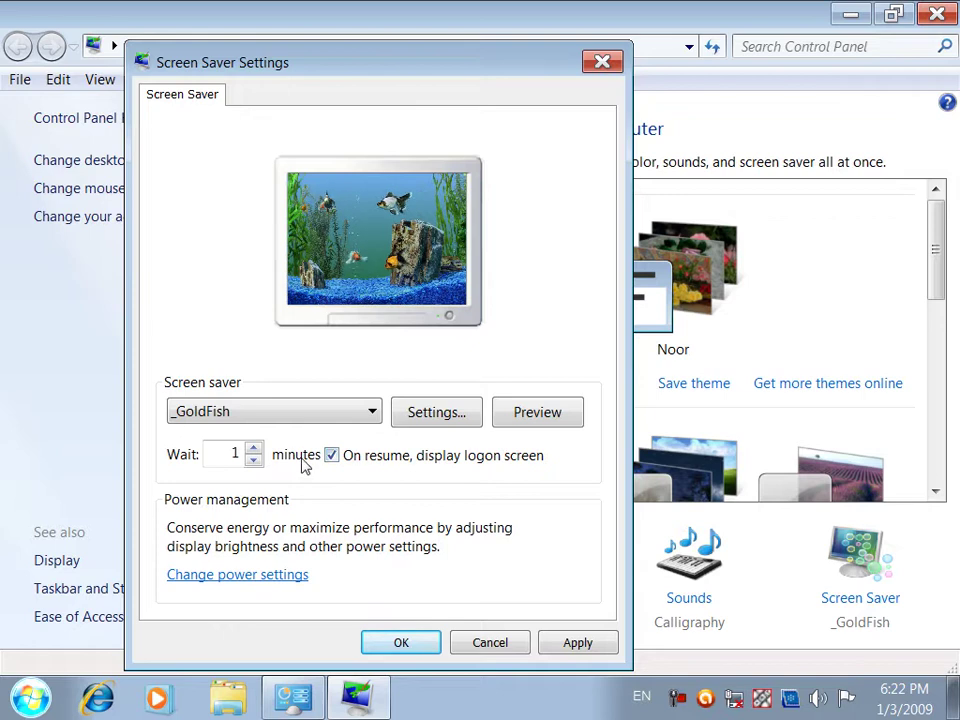
left_click(324, 414)
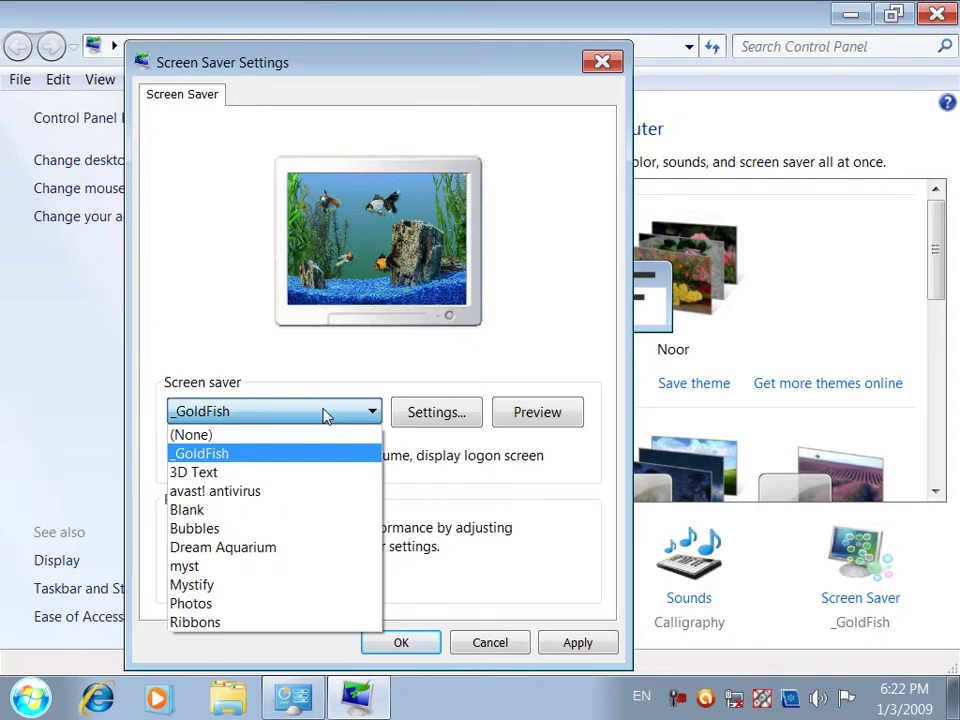
left_click(272, 478)
left_click(565, 642)
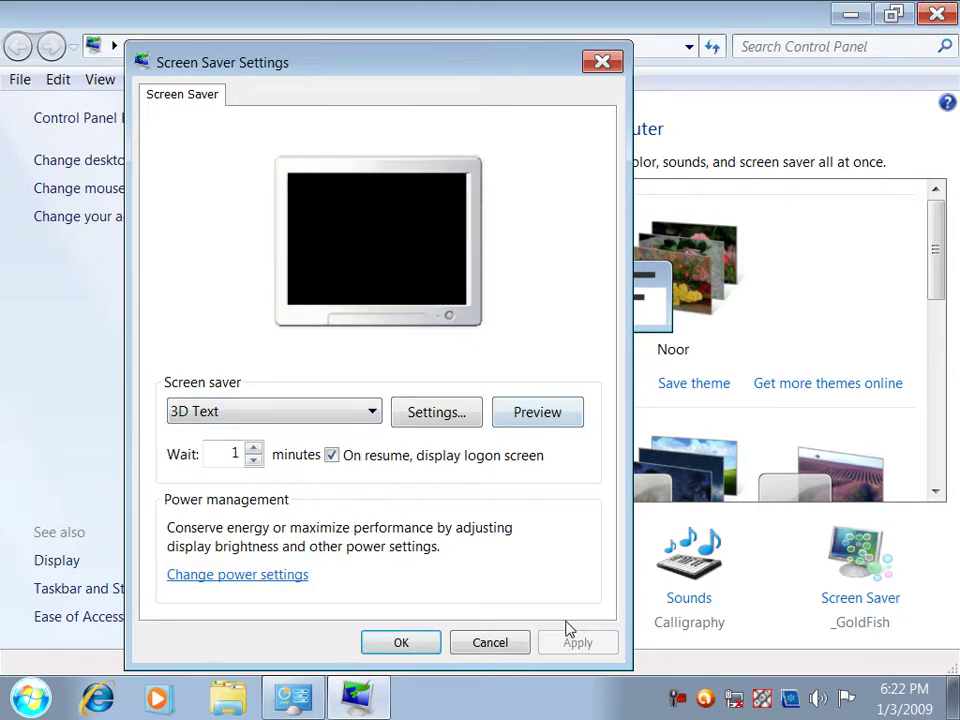
left_click(568, 433)
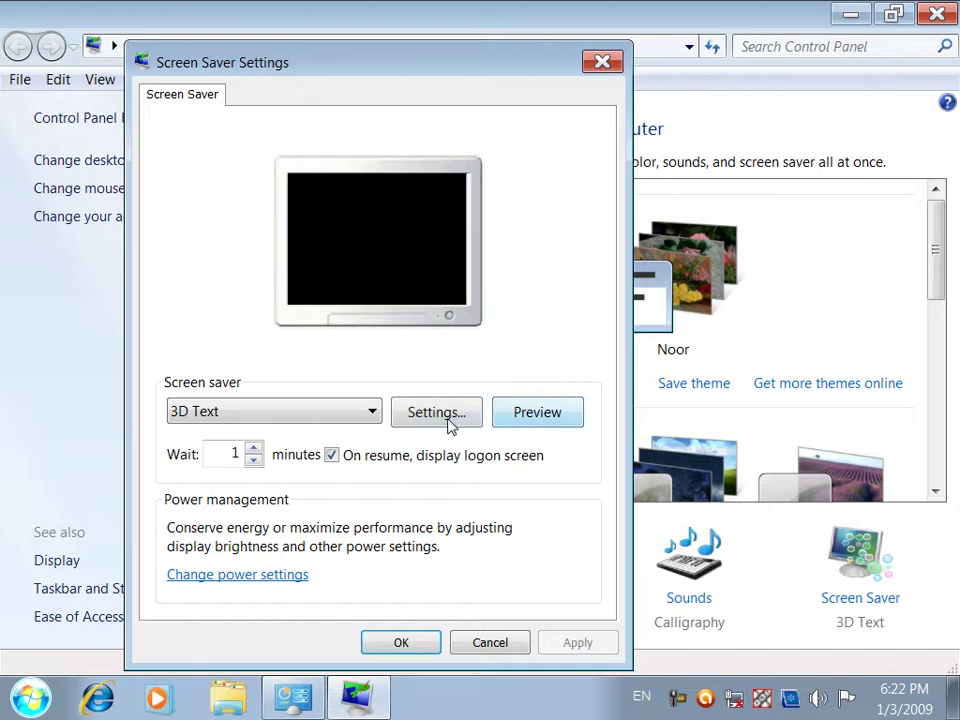
Replace the 3D Text custom text with a person's name and preview it
left_click(450, 423)
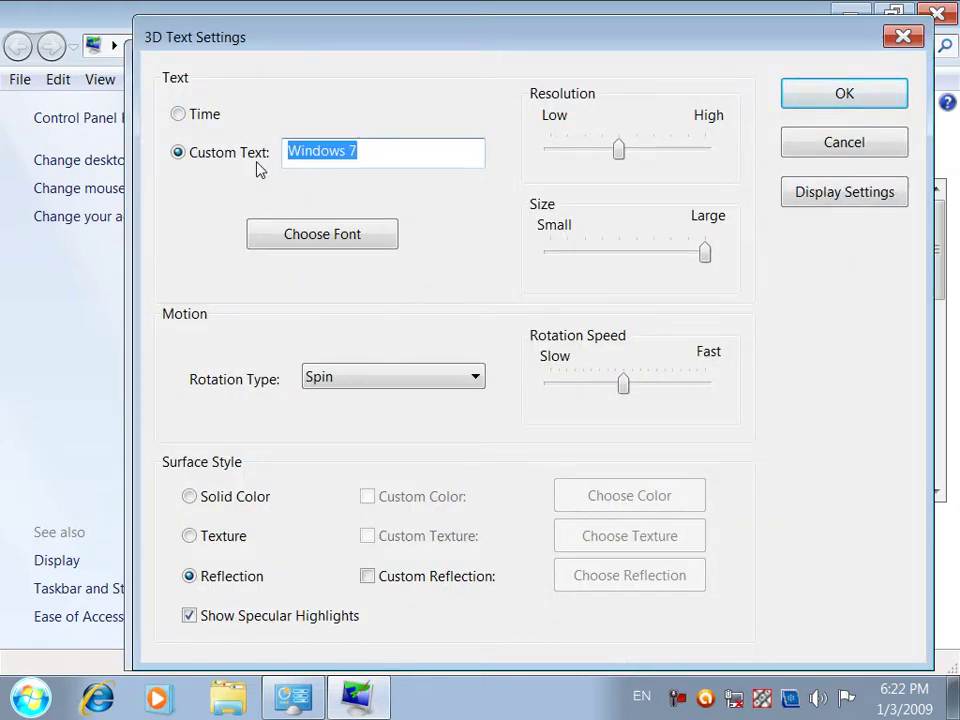
type("Muhammad Islam")
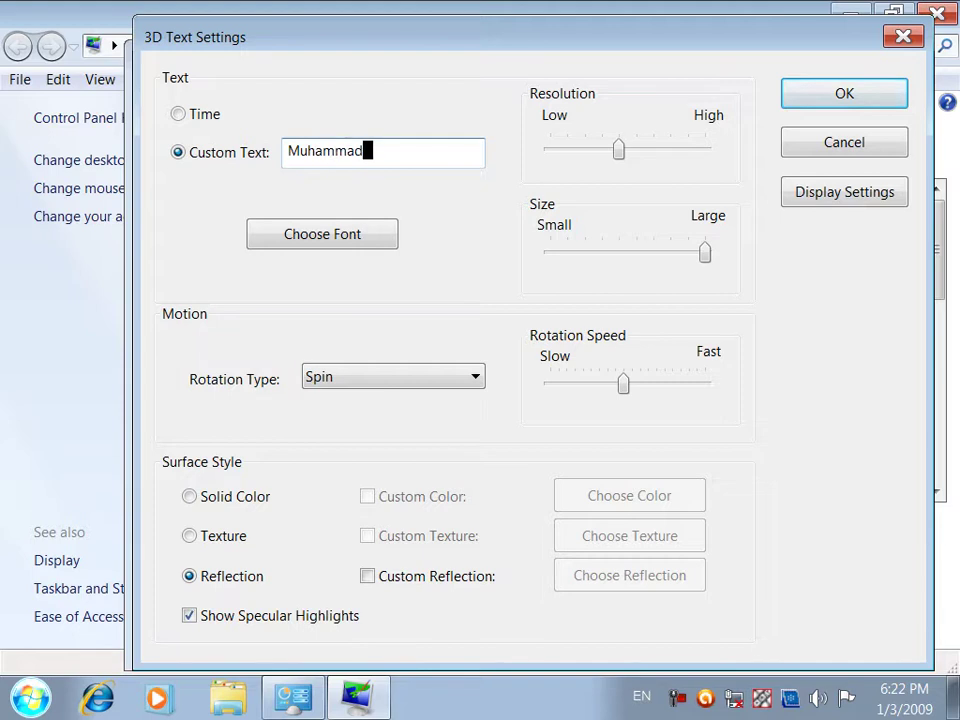
left_click(876, 92)
left_click(538, 409)
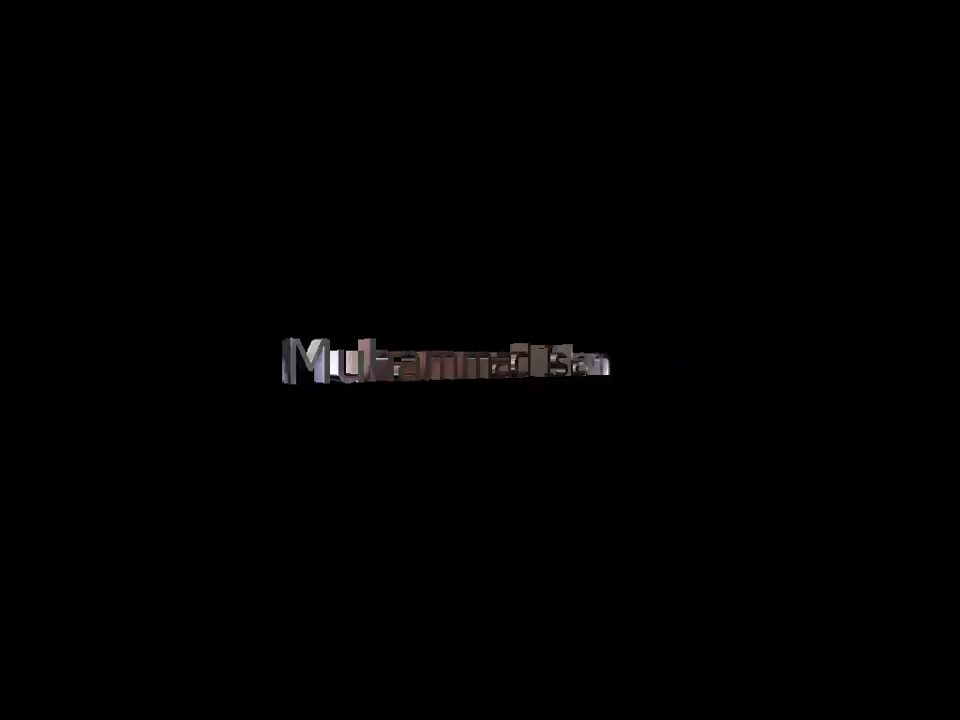
mouse_move(570, 414)
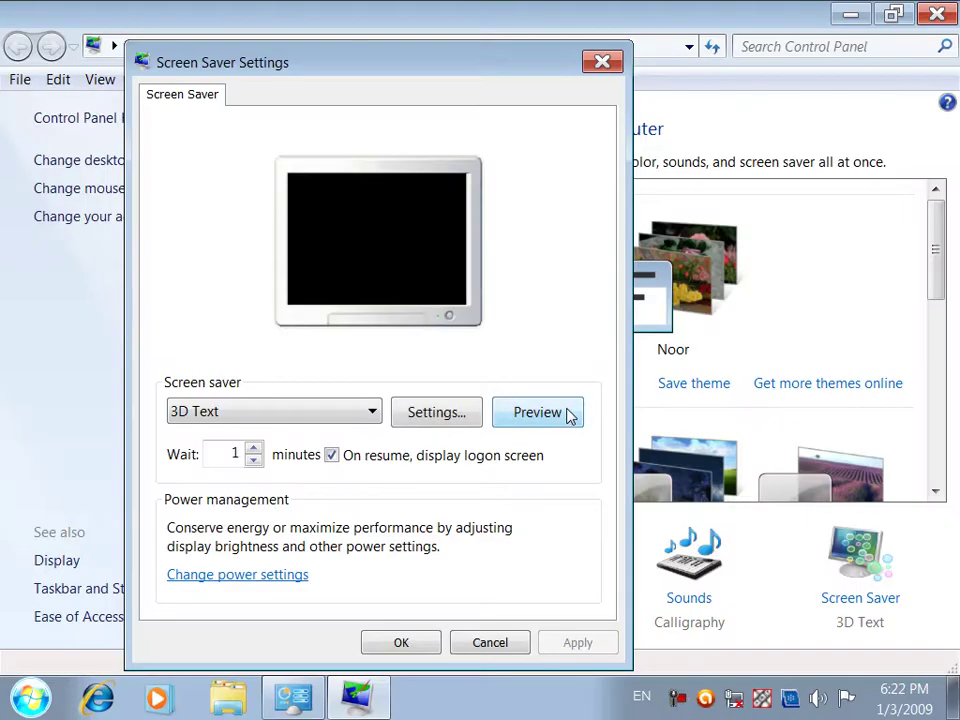
Switch the 3D Text to display the time and preview it
left_click(432, 413)
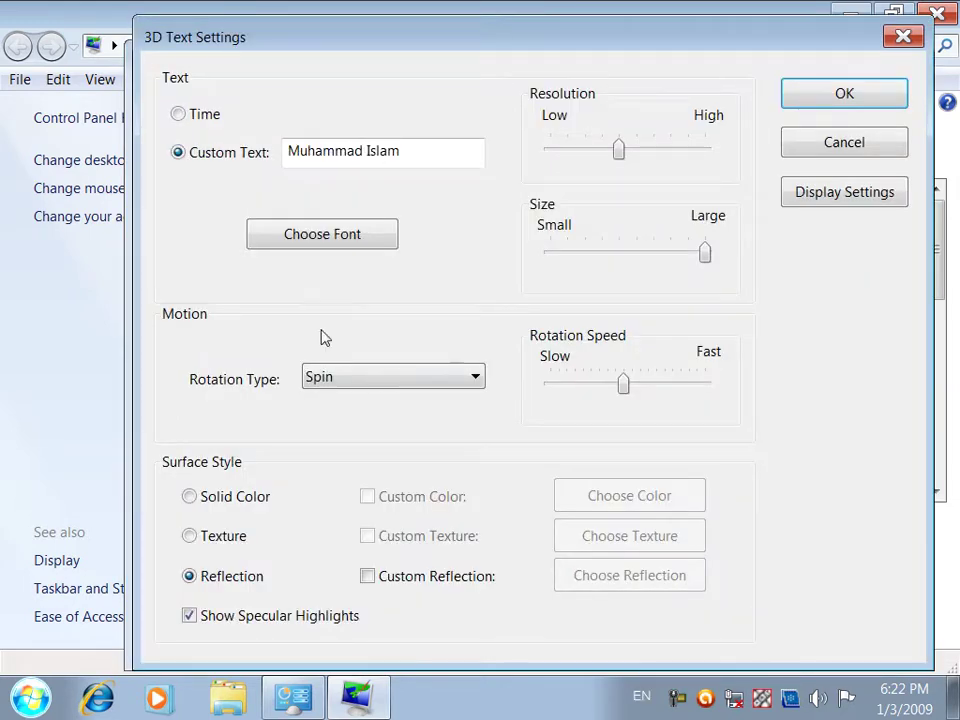
left_click(210, 117)
left_click(791, 99)
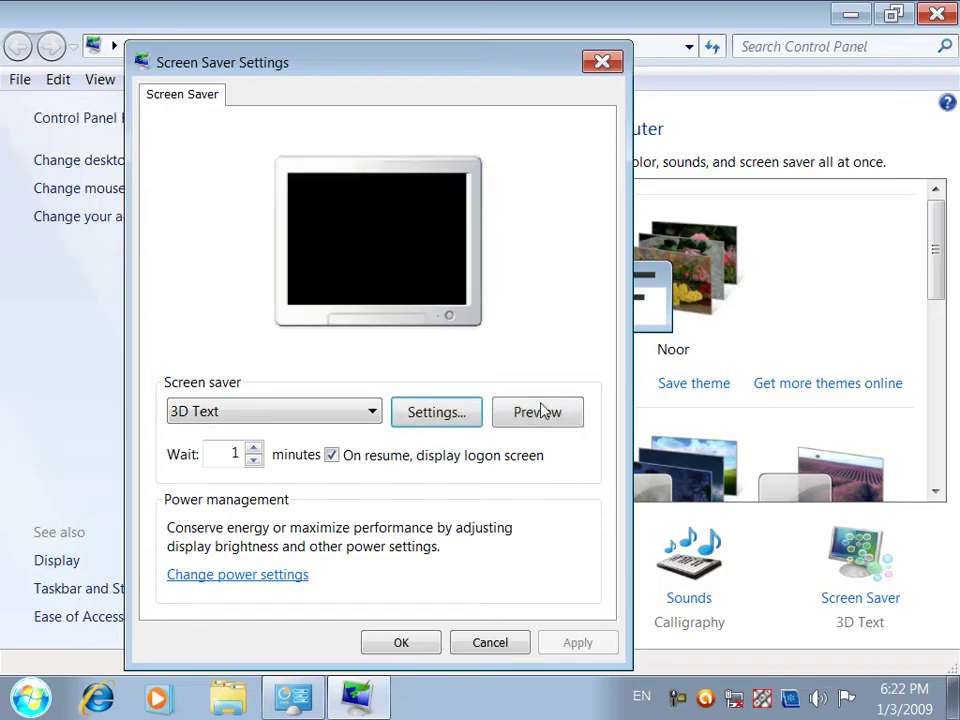
left_click(555, 410)
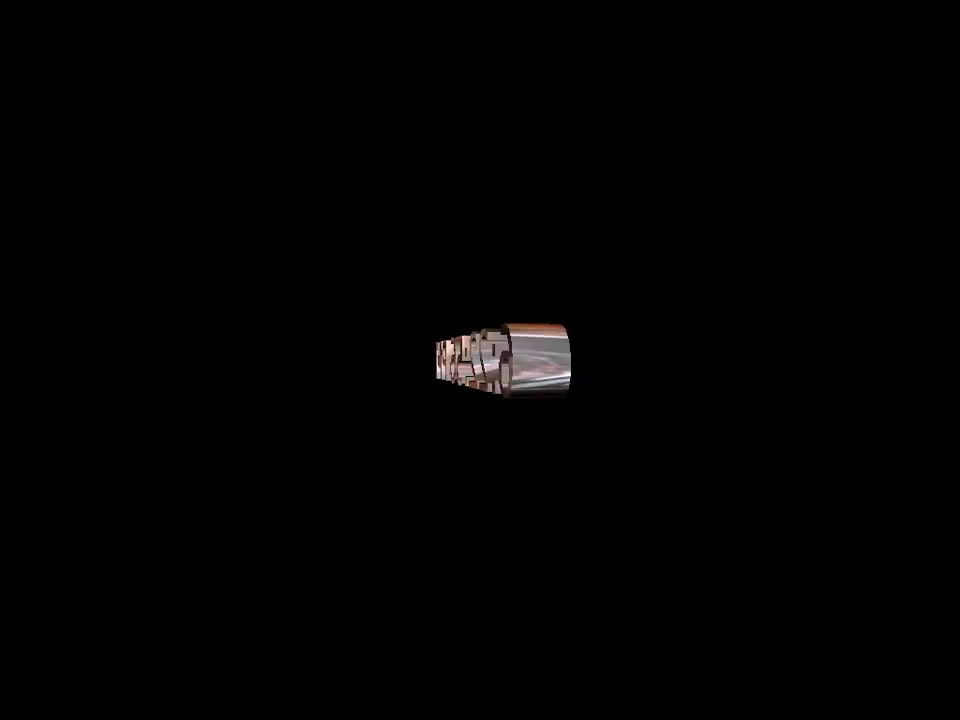
mouse_move(537, 428)
Switch back to custom text in a Bold font and preview it
left_click(420, 413)
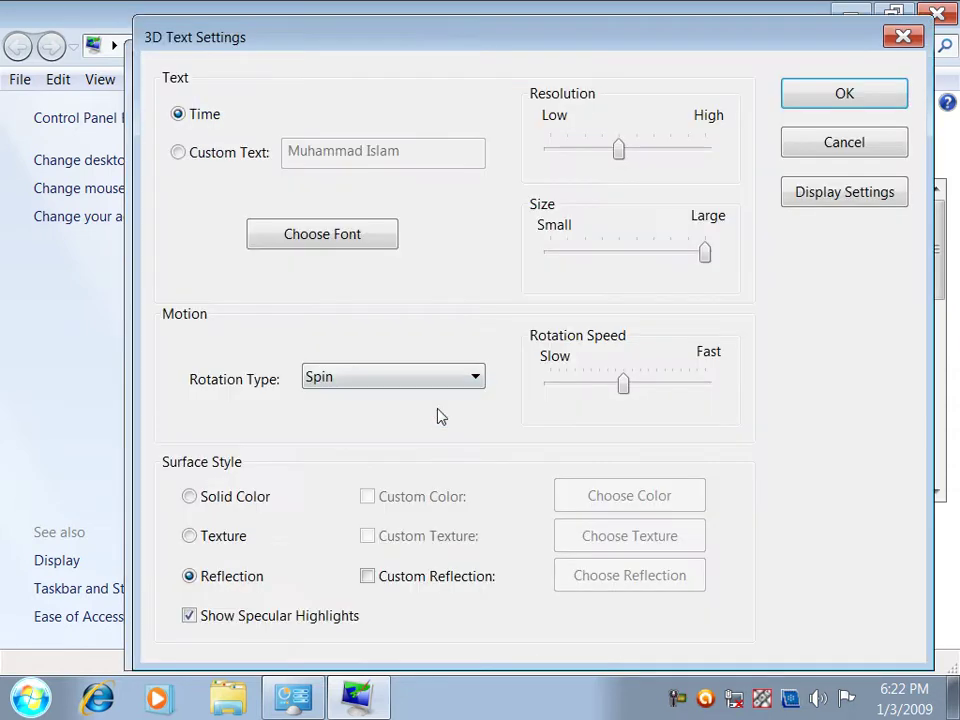
left_click(231, 160)
left_click(312, 226)
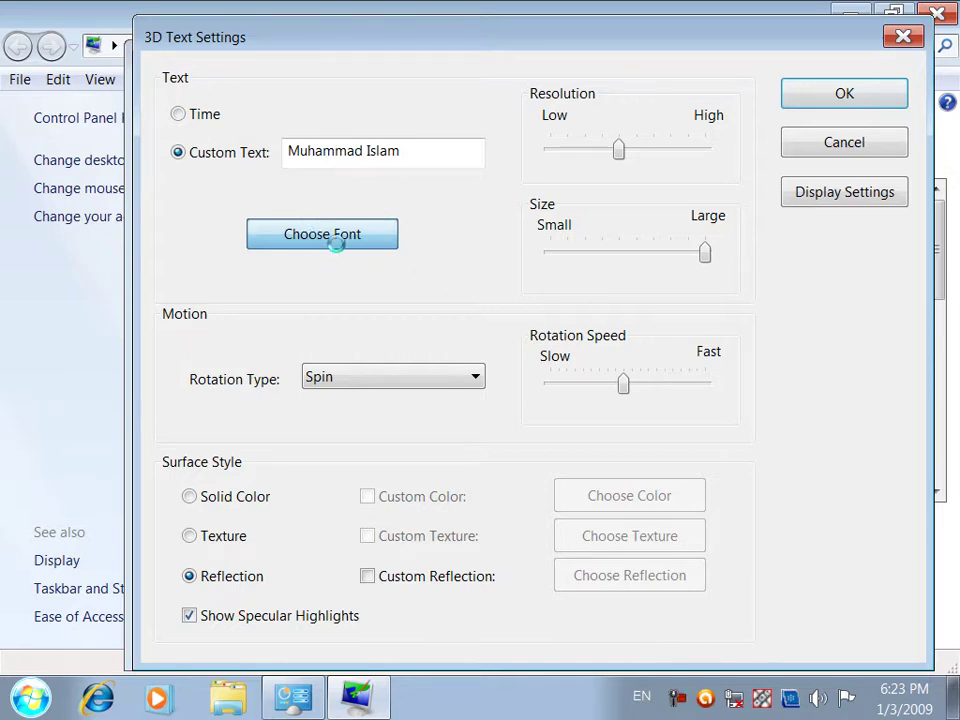
left_click(424, 303)
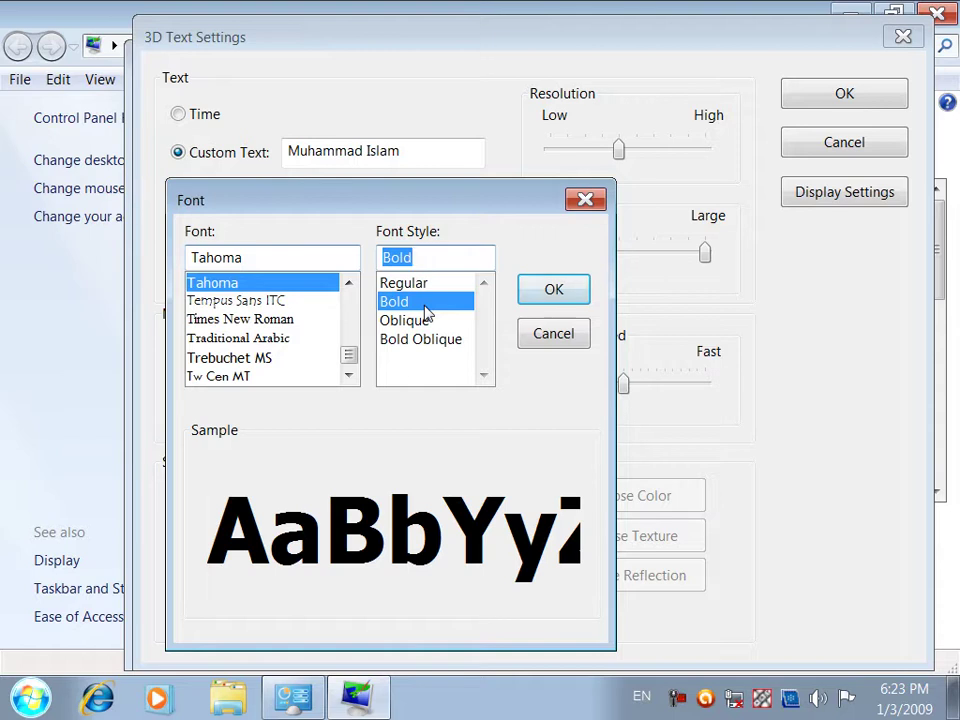
left_click(556, 296)
left_click(805, 100)
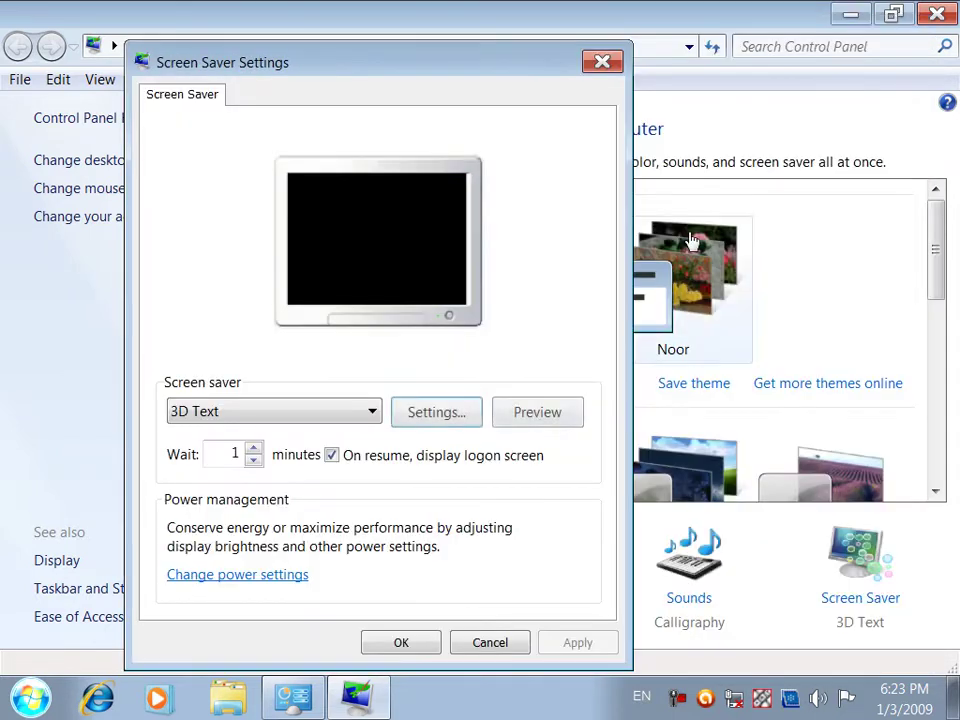
left_click(534, 417)
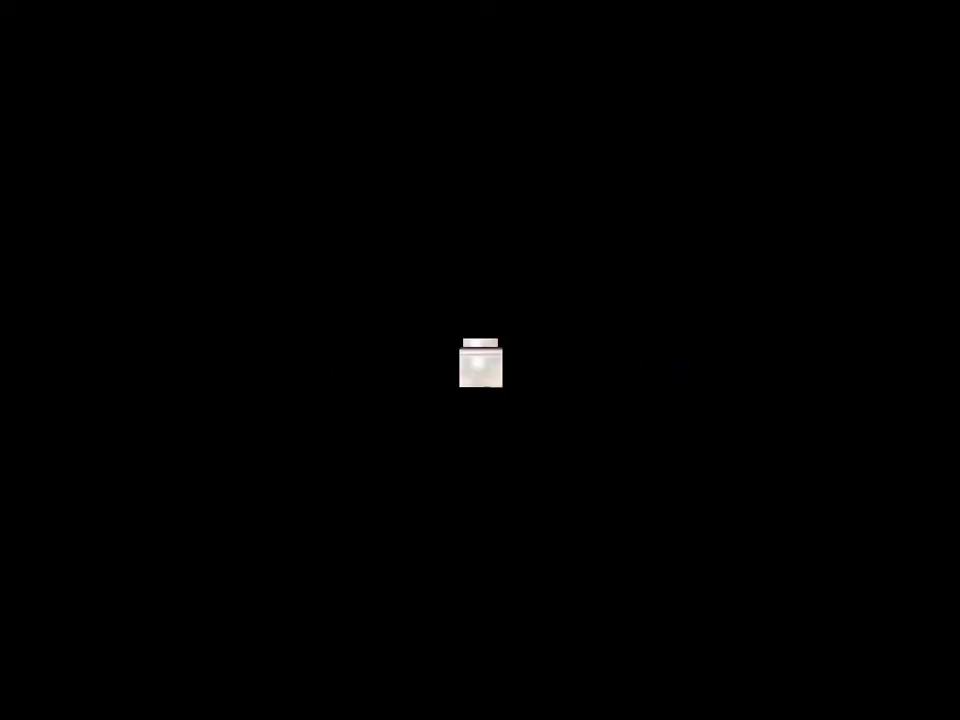
left_click(536, 420)
left_click(436, 420)
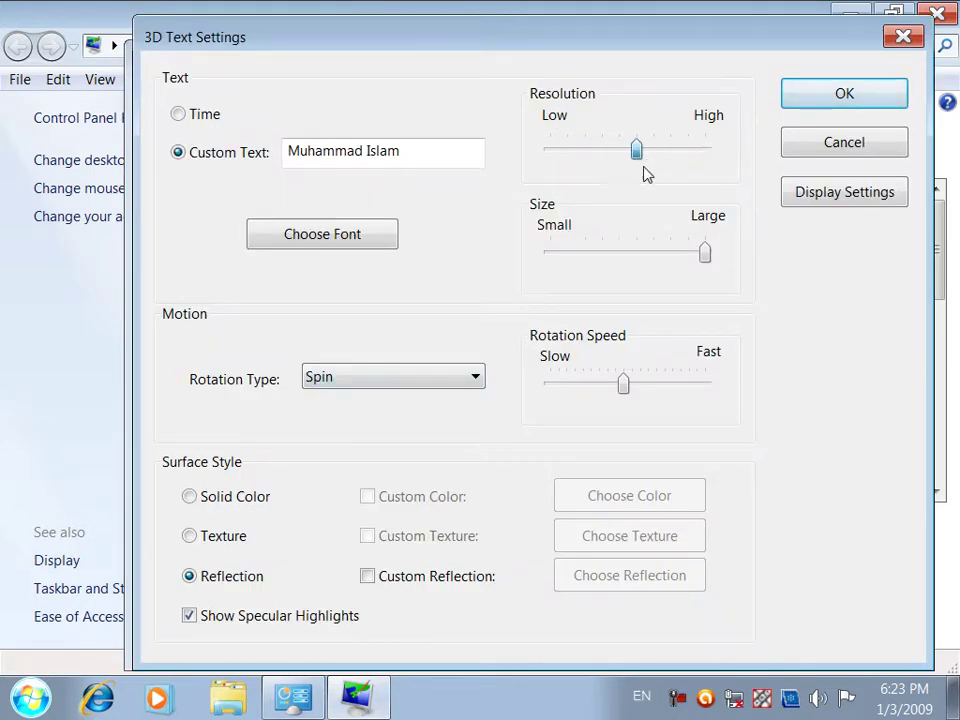
Apply High resolution, then Small text size, previewing each
left_click(802, 99)
left_click(537, 414)
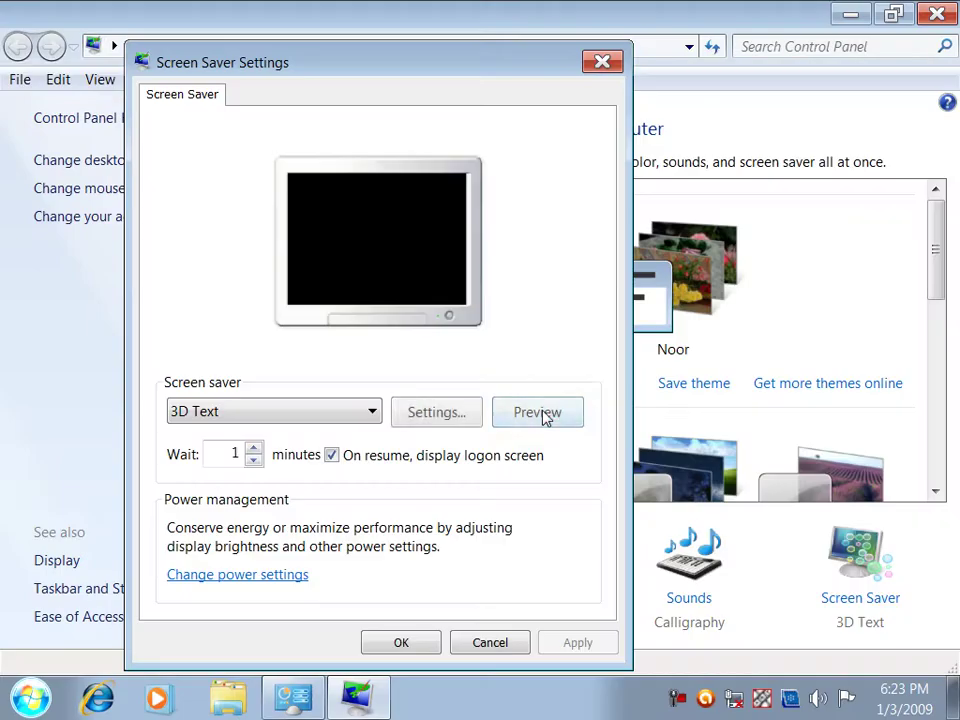
left_click(460, 411)
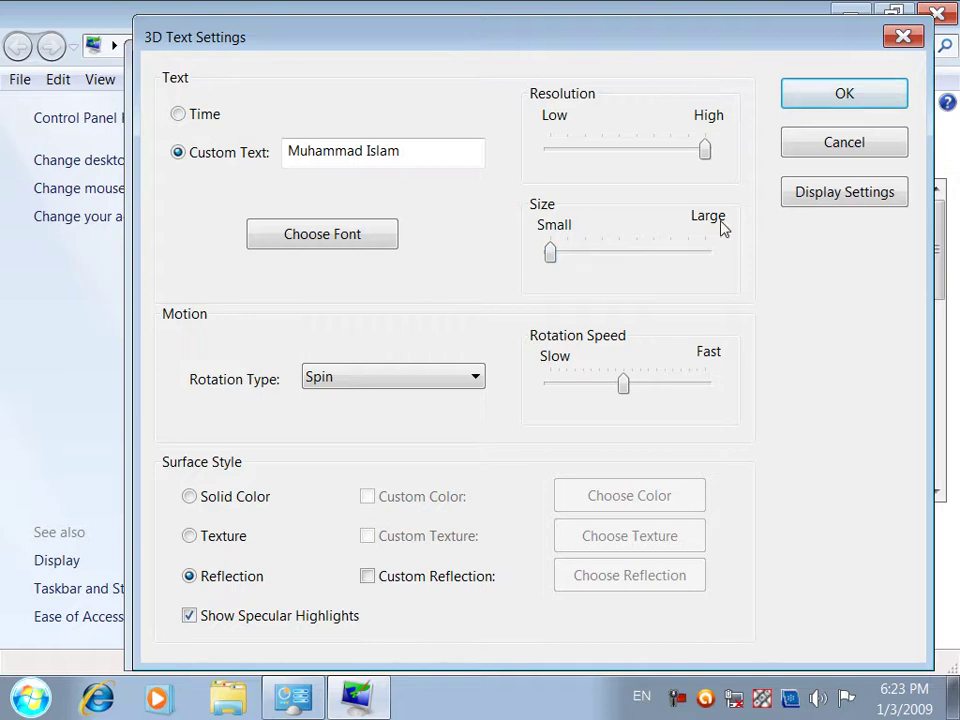
left_click(830, 98)
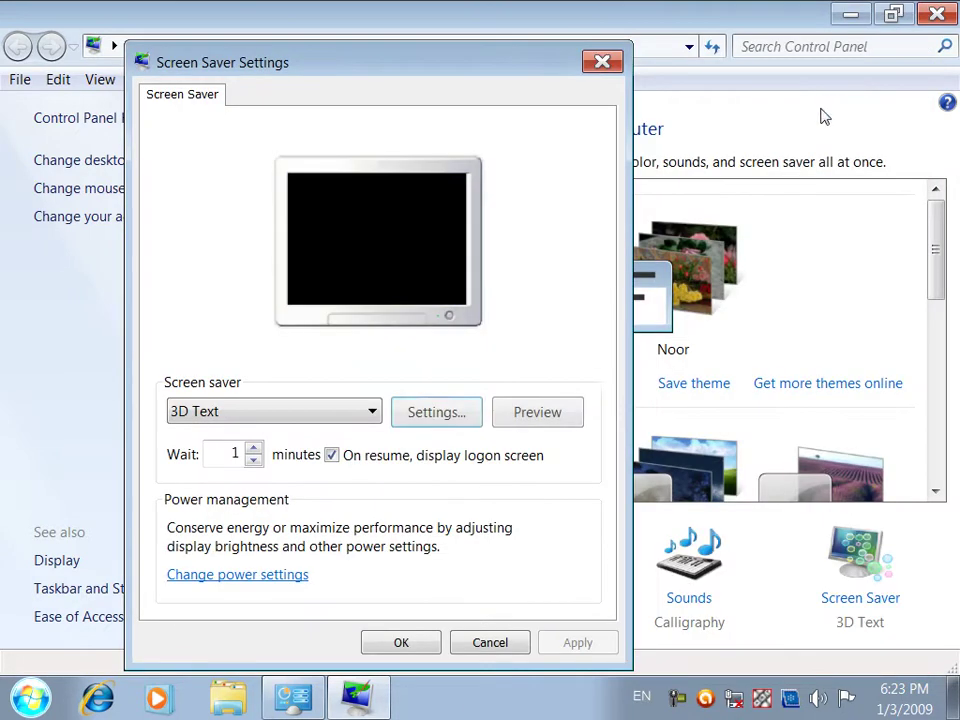
left_click(561, 418)
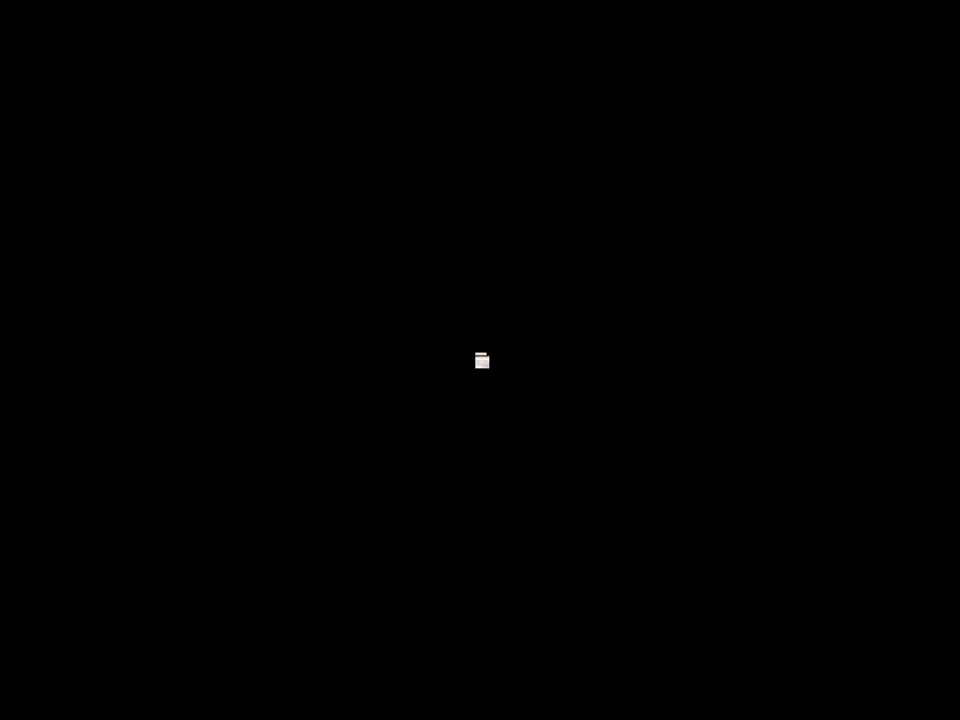
Return the 3D text size to Large and preview it
mouse_move(556, 412)
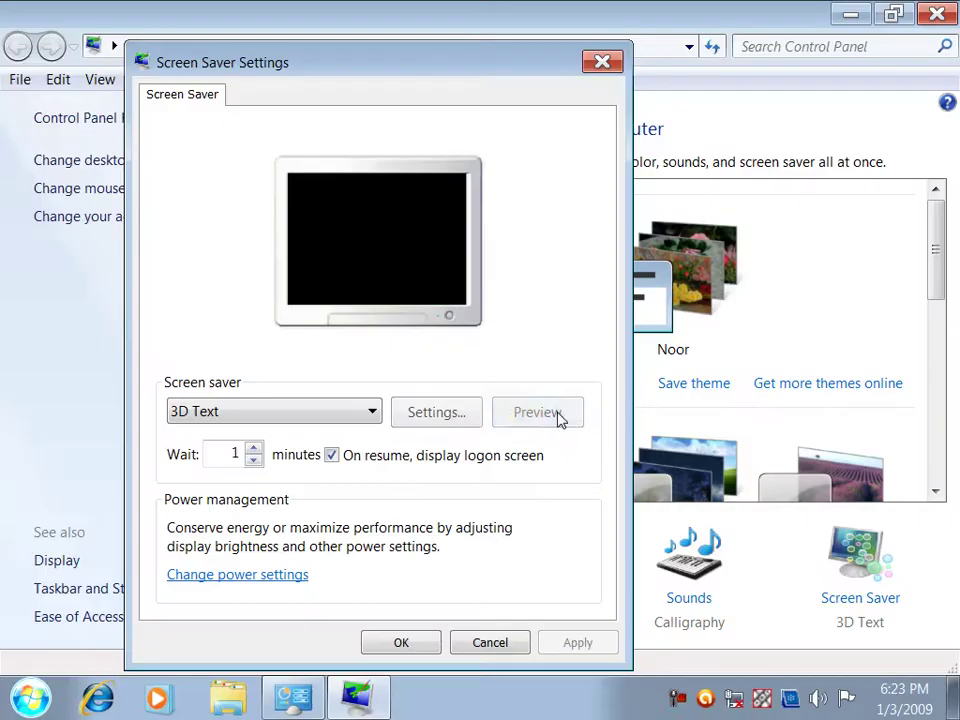
left_click(447, 405)
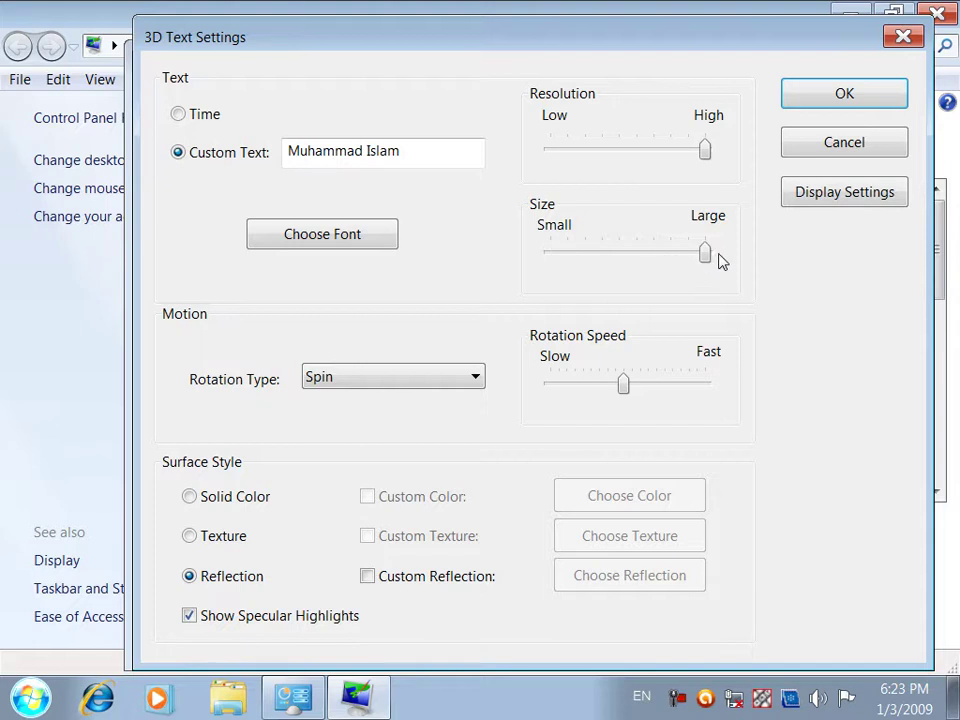
left_click(838, 88)
left_click(572, 411)
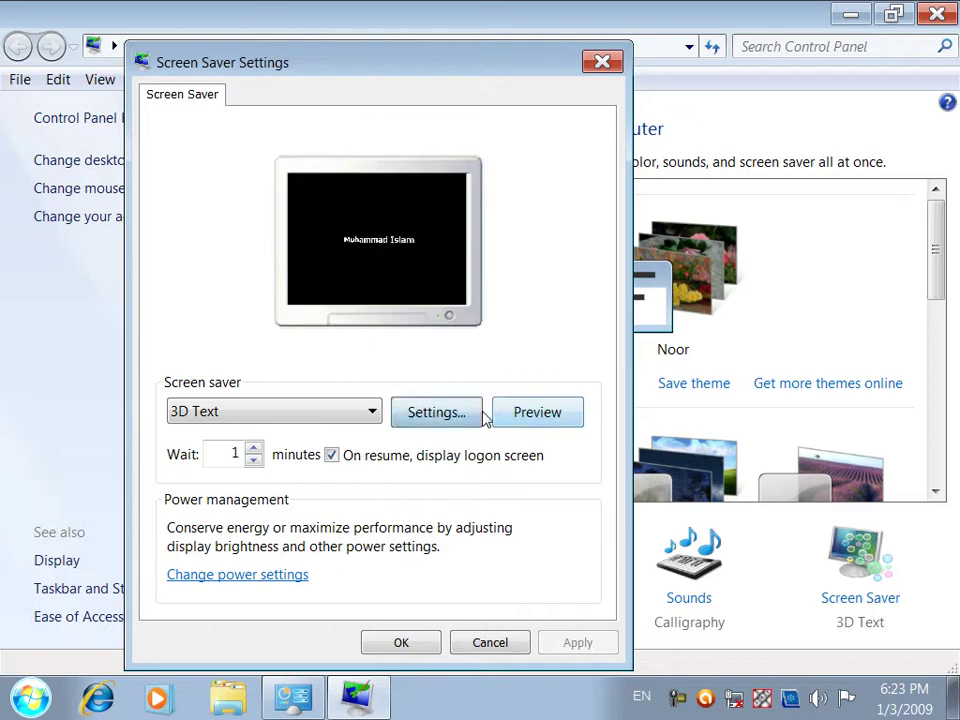
left_click(435, 409)
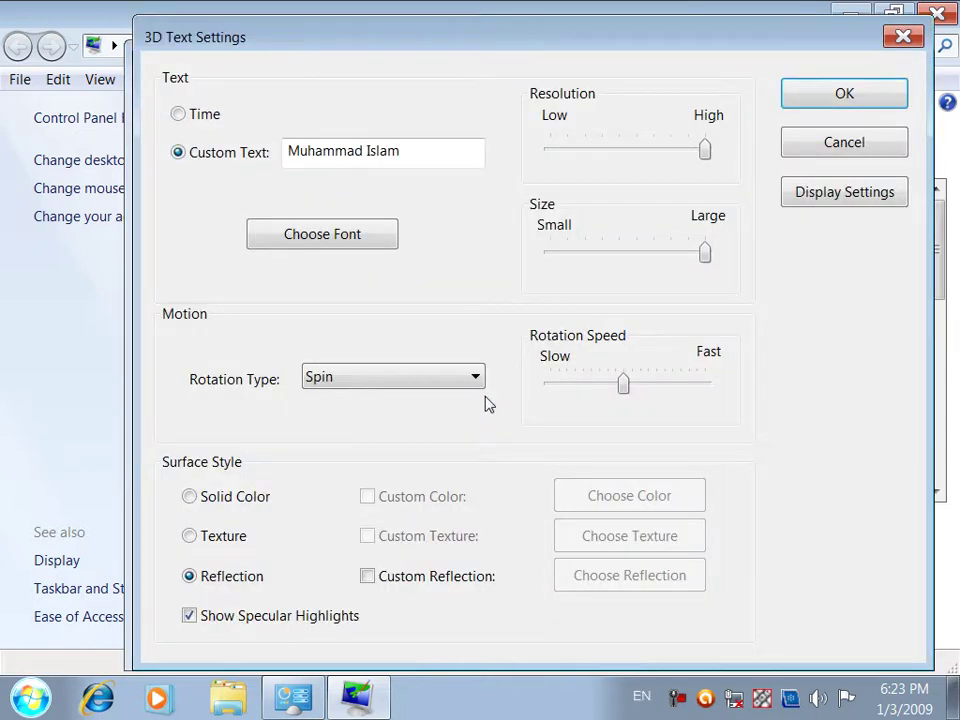
Apply Fast rotation speed, then the slowest speed, previewing each
left_click(838, 100)
left_click(572, 412)
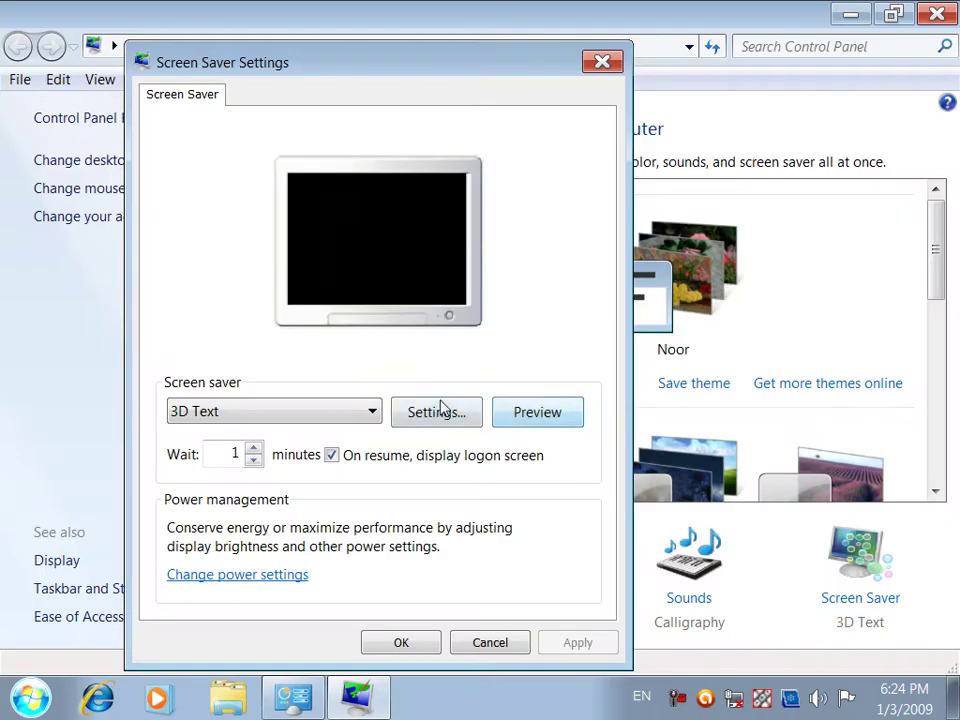
left_click(443, 409)
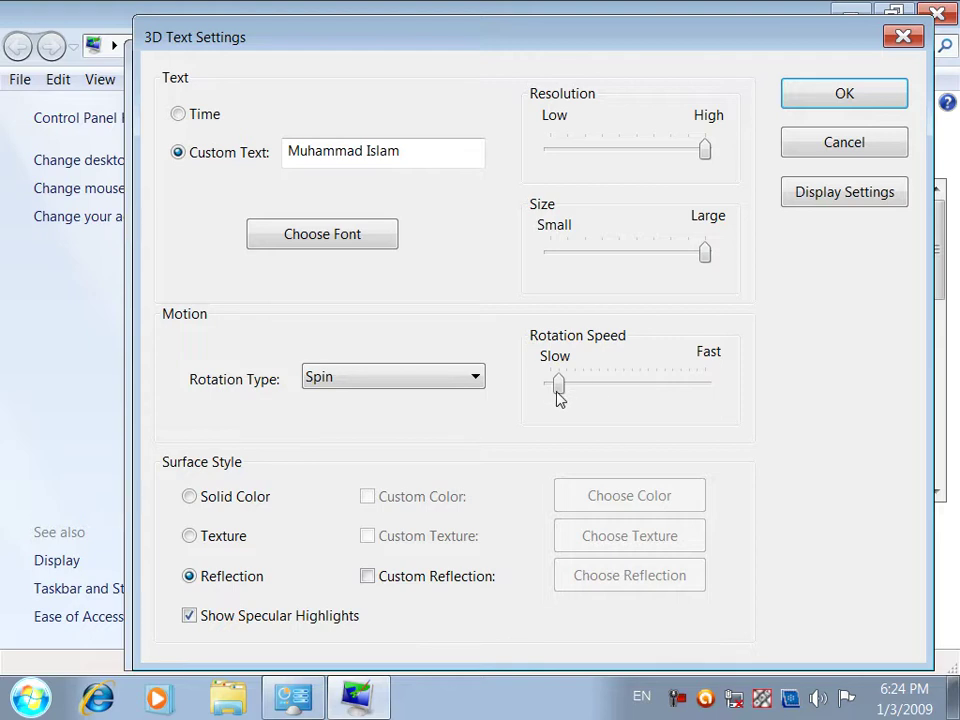
left_click(806, 94)
left_click(538, 350)
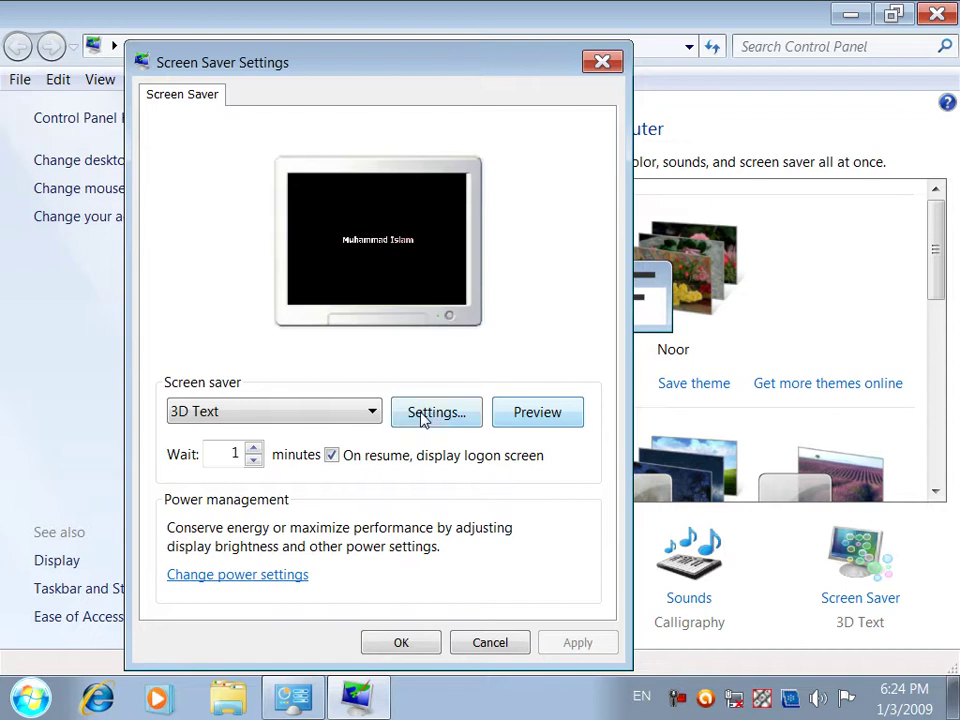
Set the rotation type to See-saw and preview it
left_click(433, 413)
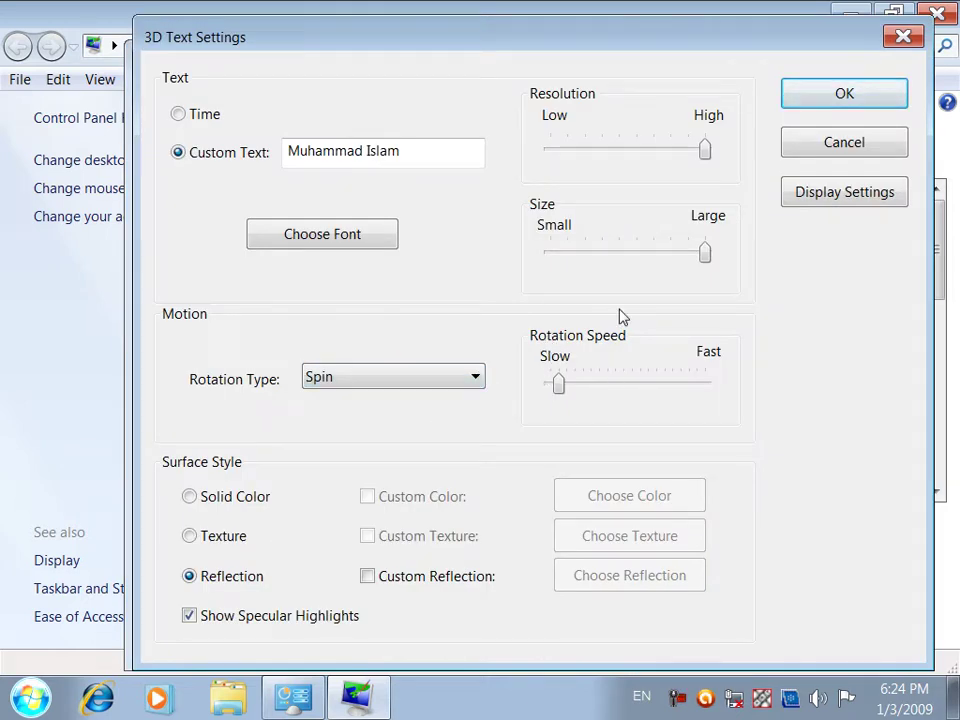
left_click(371, 383)
left_click(356, 437)
left_click(806, 103)
left_click(570, 358)
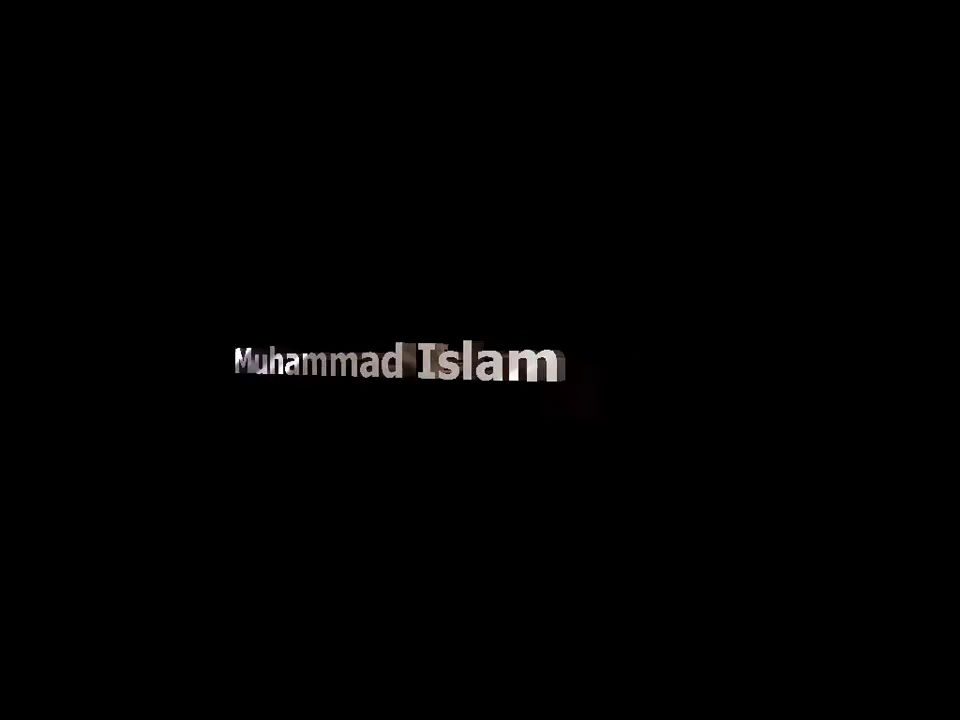
Change the rotation type to Wobble and preview it full screen
mouse_move(570, 422)
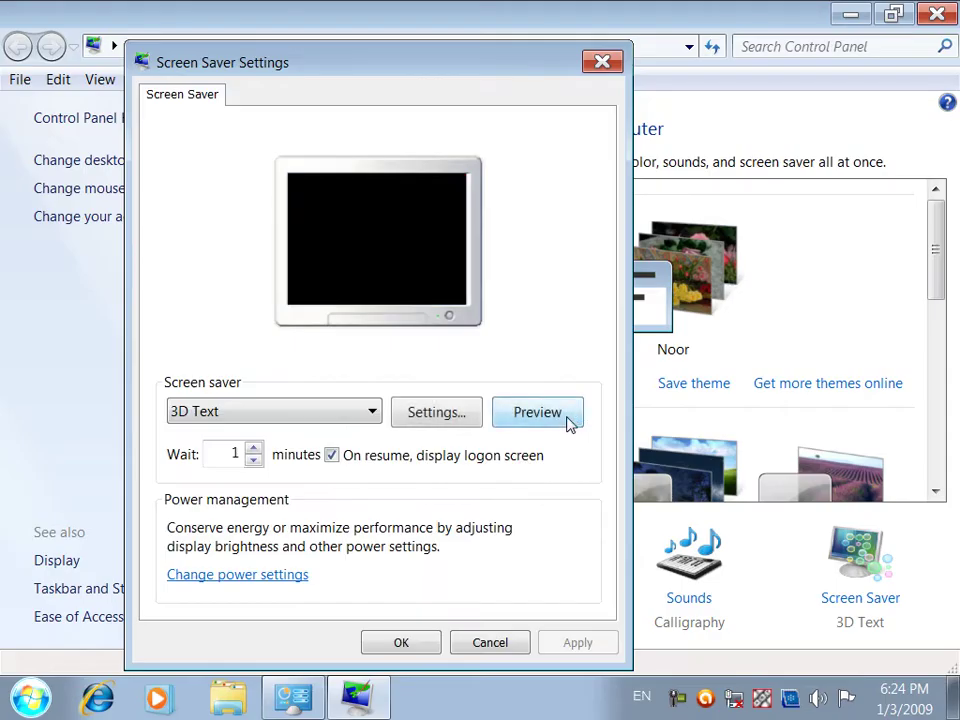
left_click(448, 418)
left_click(332, 382)
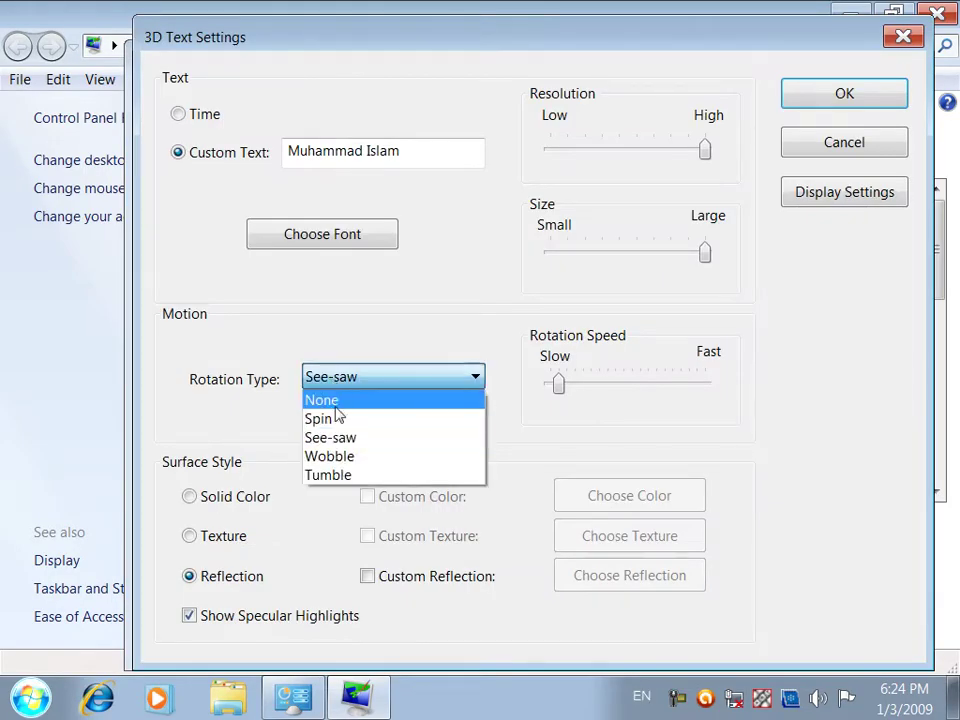
left_click(334, 458)
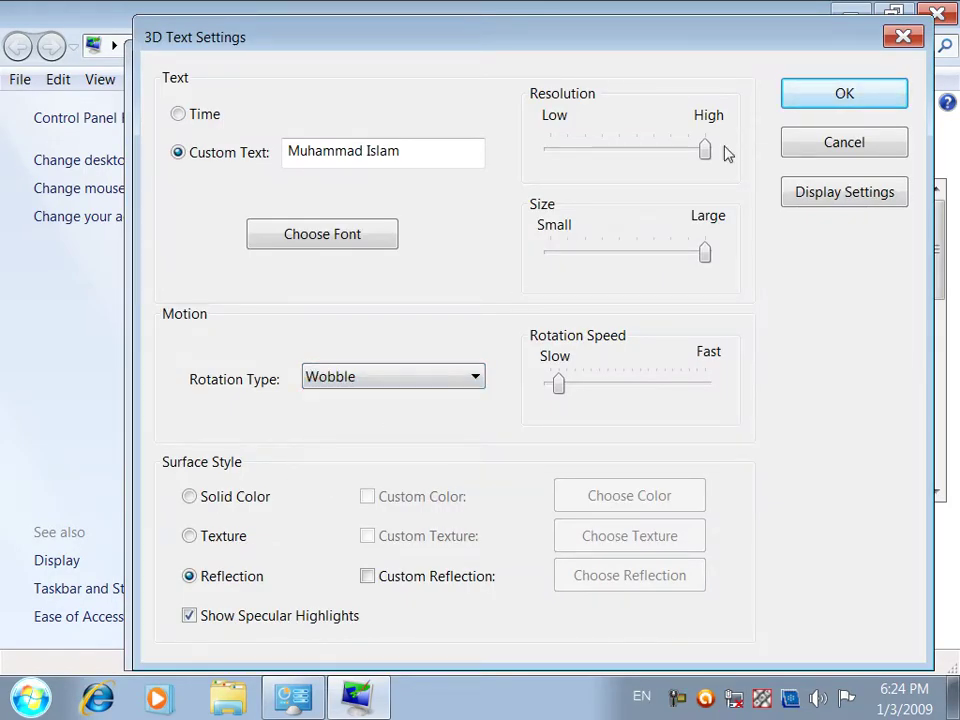
left_click(800, 101)
left_click(512, 420)
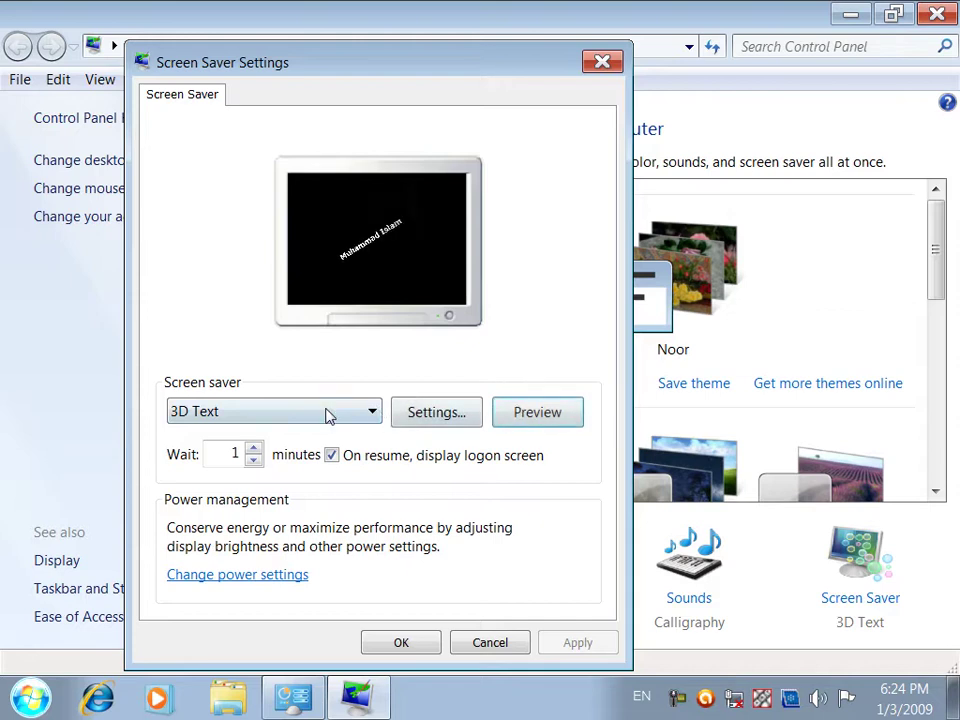
Choose and preview the avast! antivirus screen saver
left_click(322, 413)
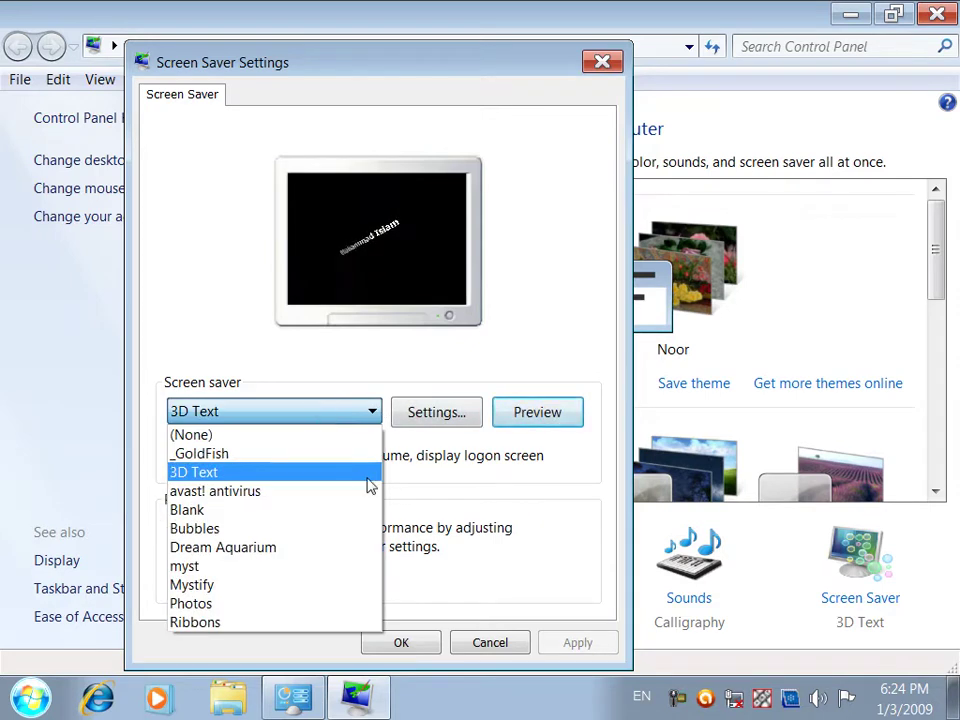
left_click(278, 492)
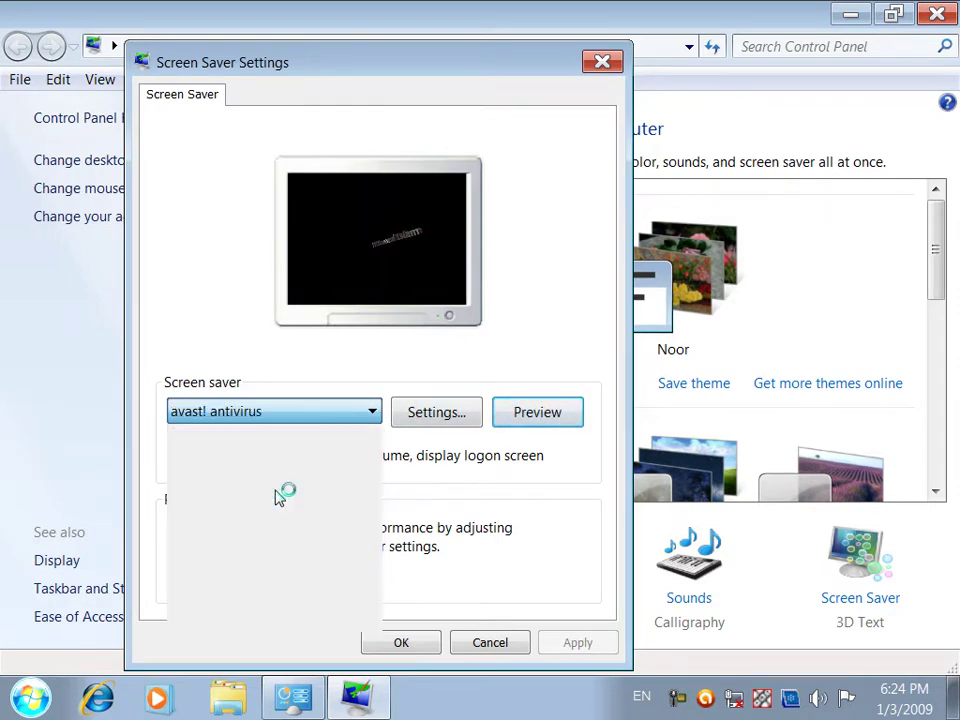
left_click(540, 410)
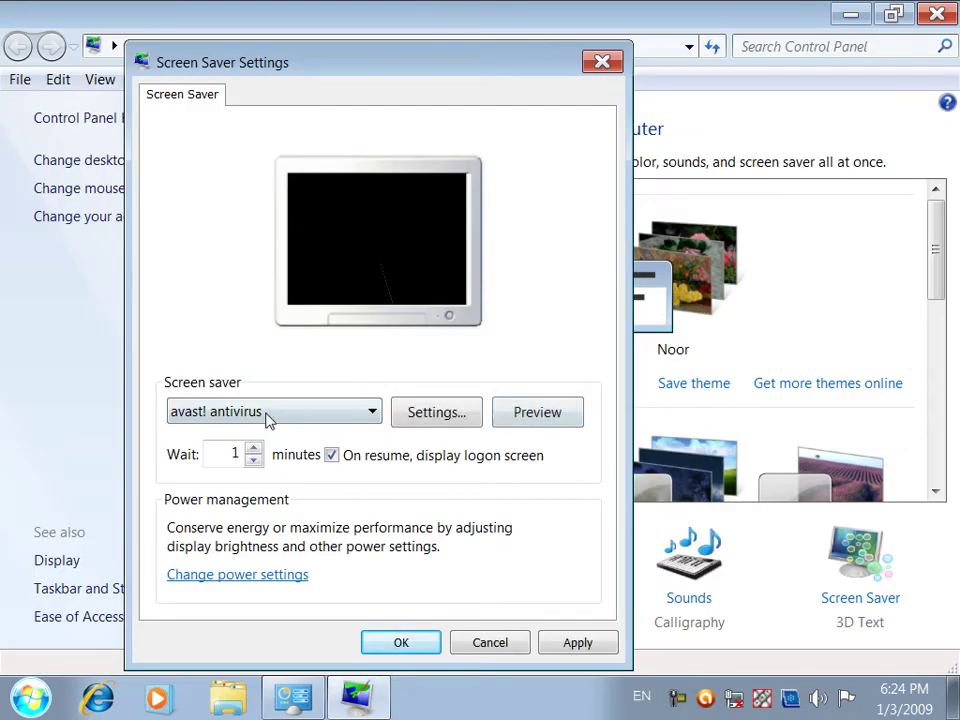
Try myst, then choose Photos as the screen saver and preview it
left_click(267, 421)
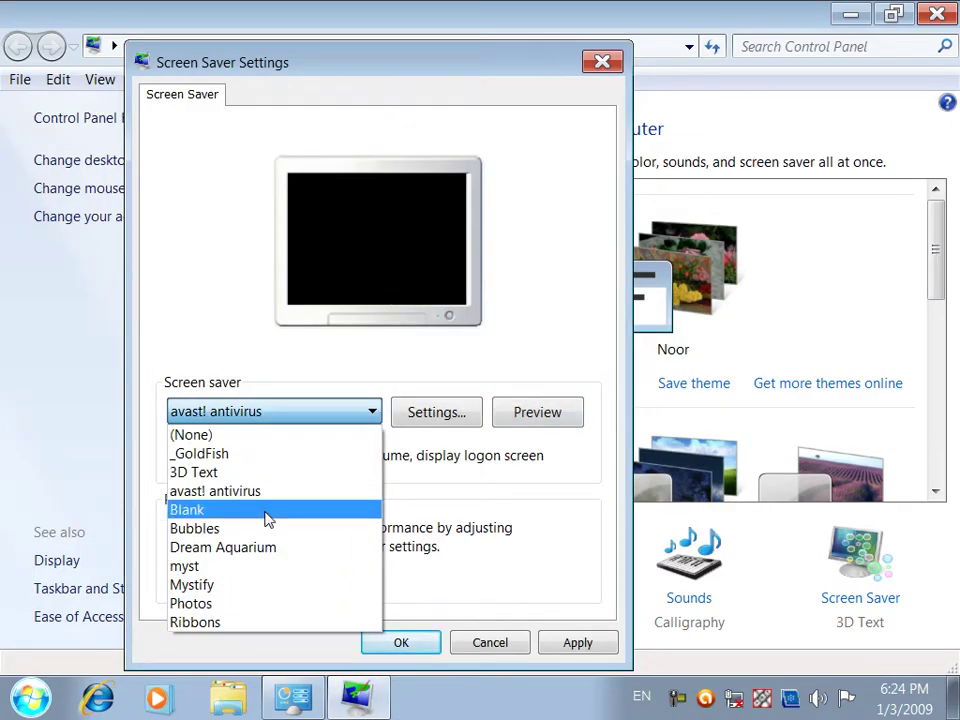
left_click(255, 566)
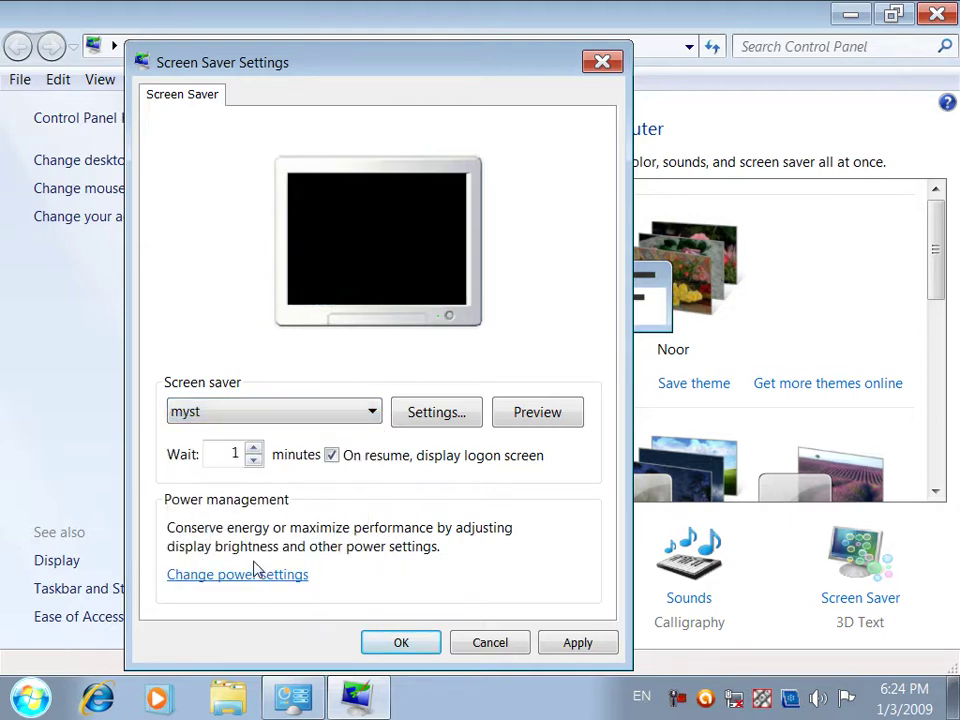
left_click(293, 408)
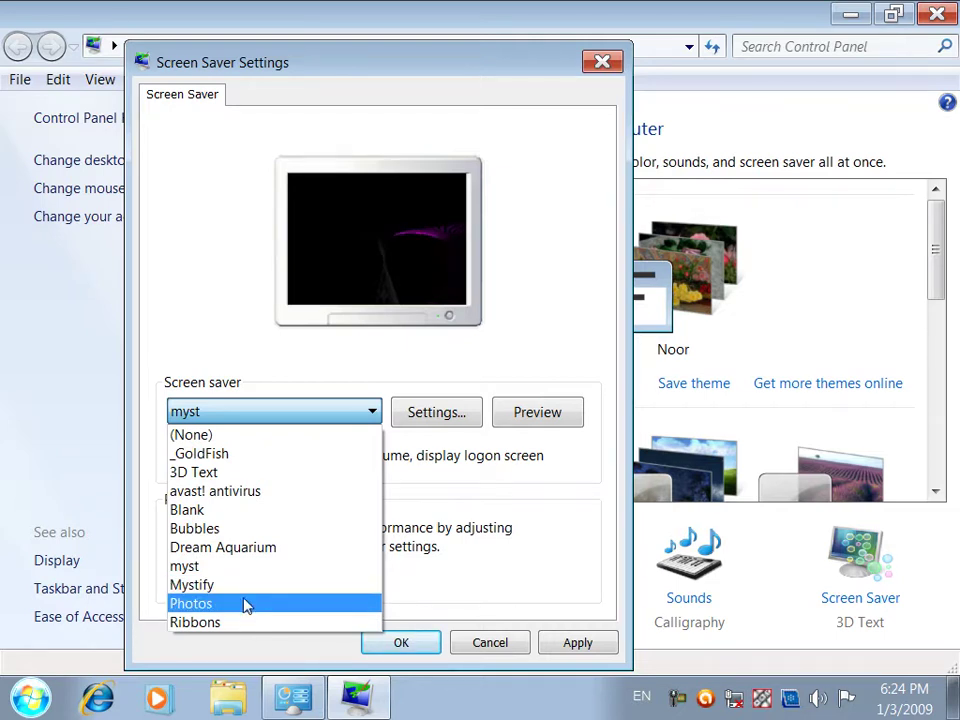
left_click(247, 604)
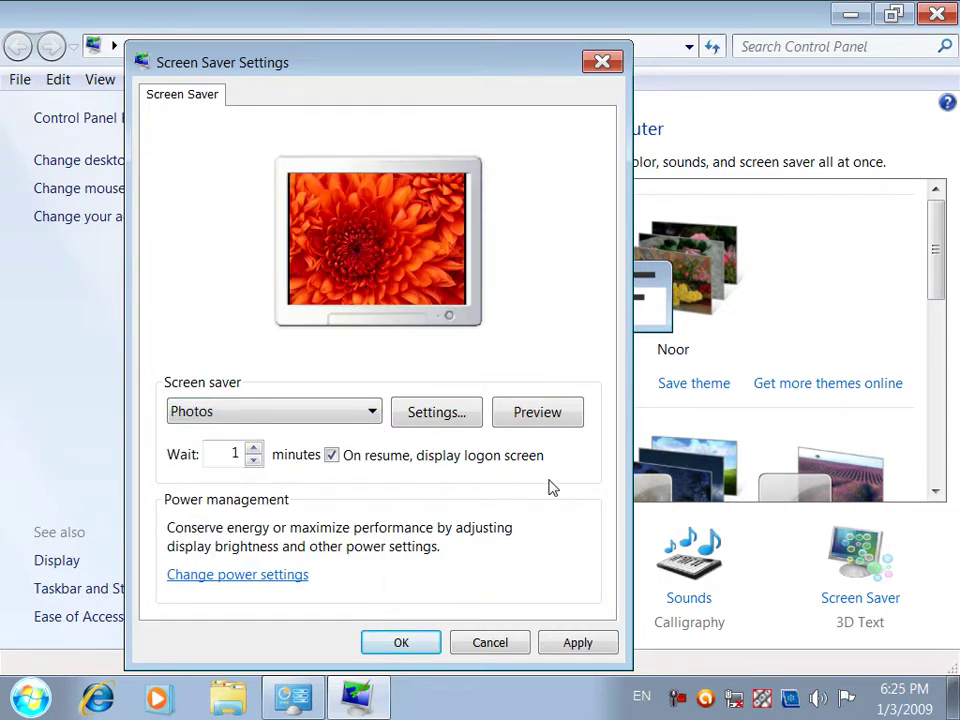
left_click(531, 418)
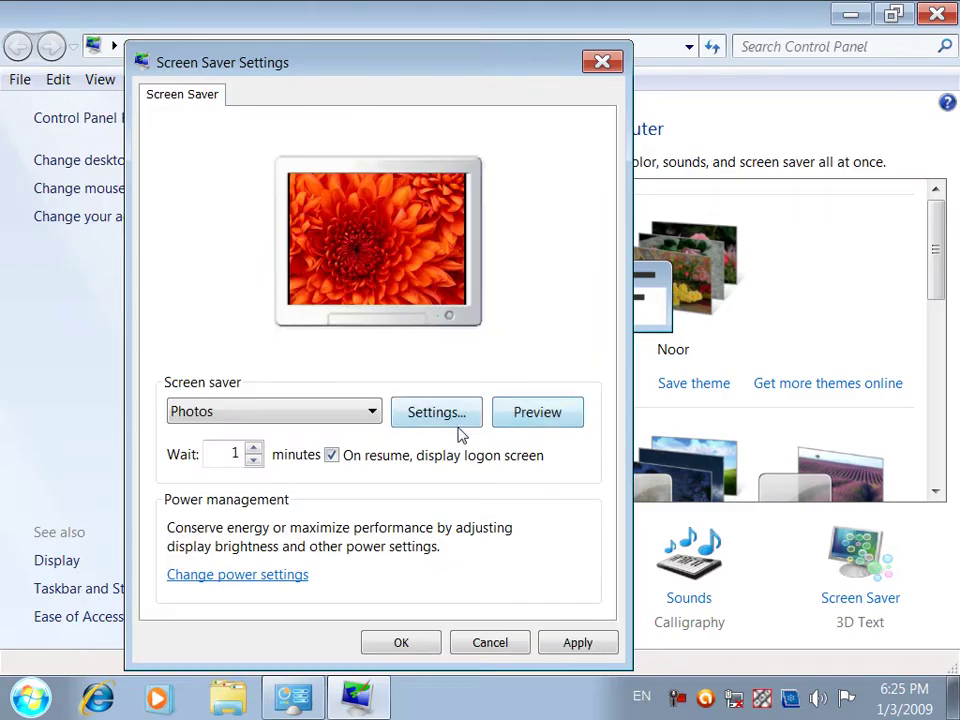
Point the Photos screen saver at the 'picture' folder on Local Disk (E:) and save
left_click(454, 424)
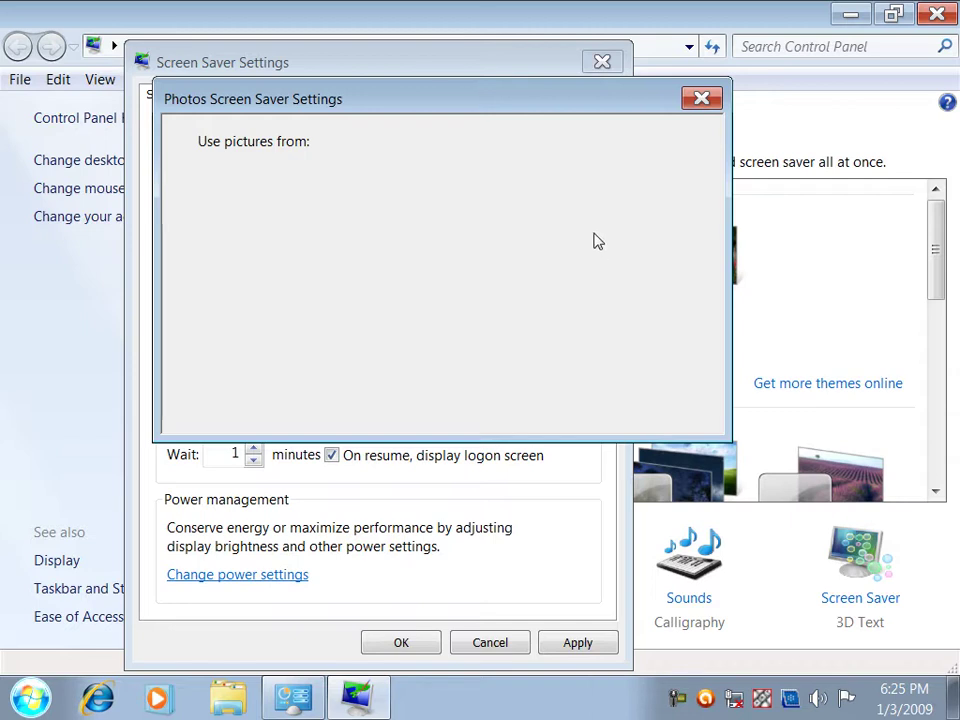
left_click(614, 182)
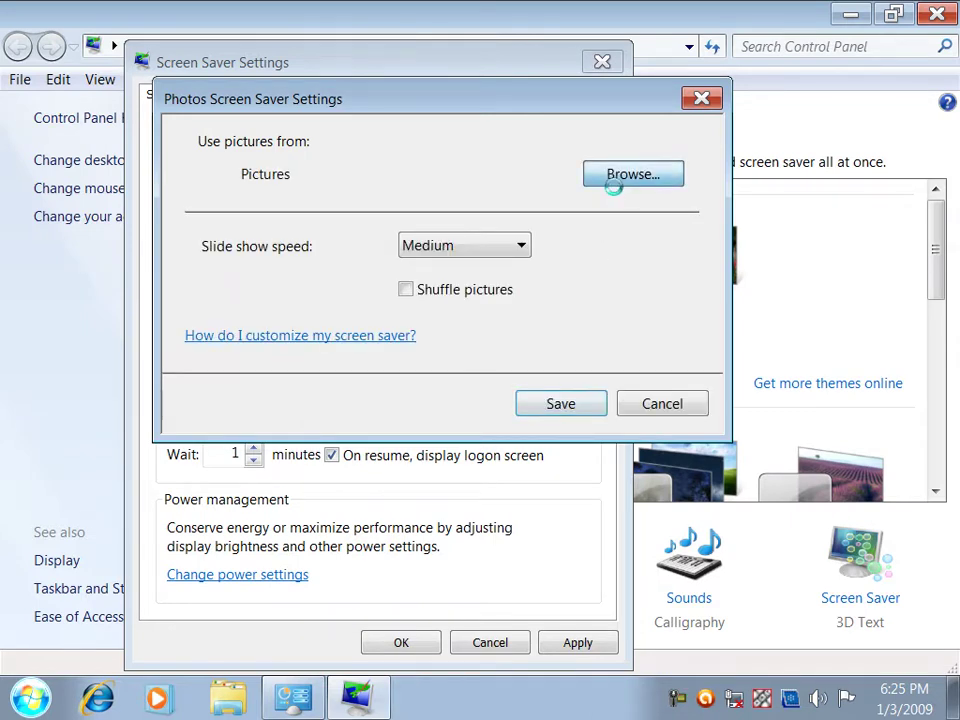
left_click_drag(628, 308, 626, 366)
left_click(372, 326)
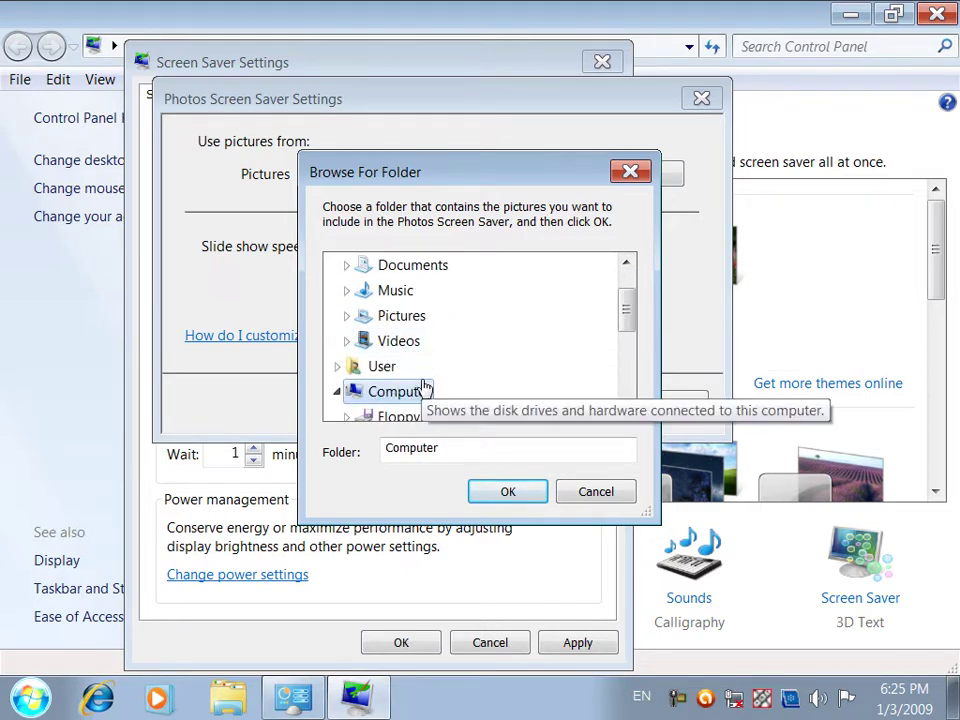
left_click_drag(626, 310, 595, 354)
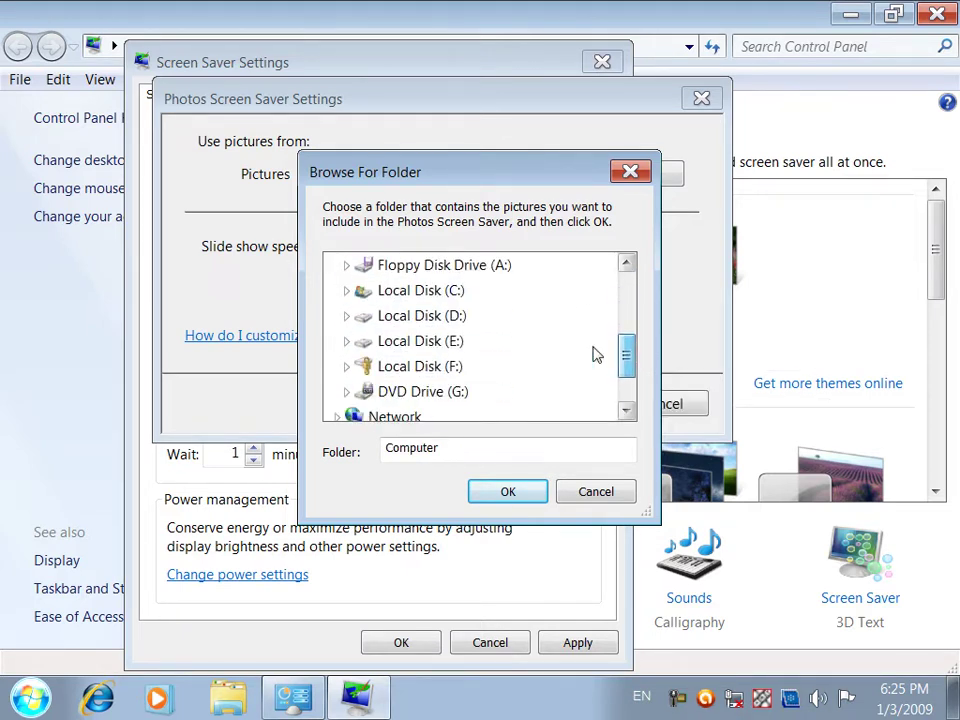
left_click(346, 342)
scroll(628, 322, "down", 1)
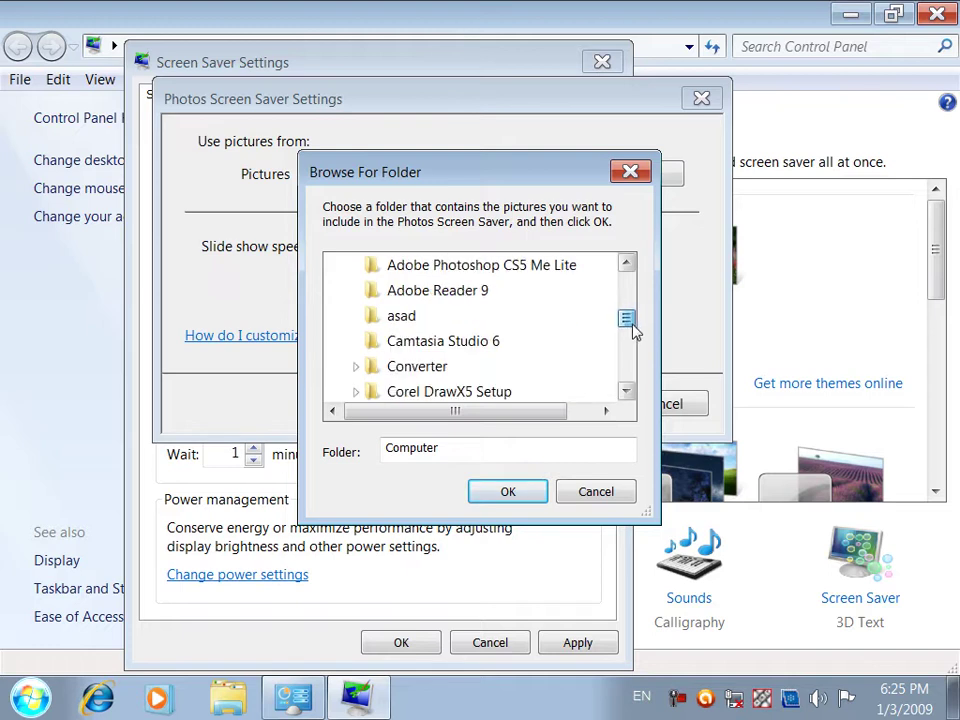
scroll(625, 327, "down", 1)
left_click_drag(628, 330, 640, 350)
left_click(398, 342)
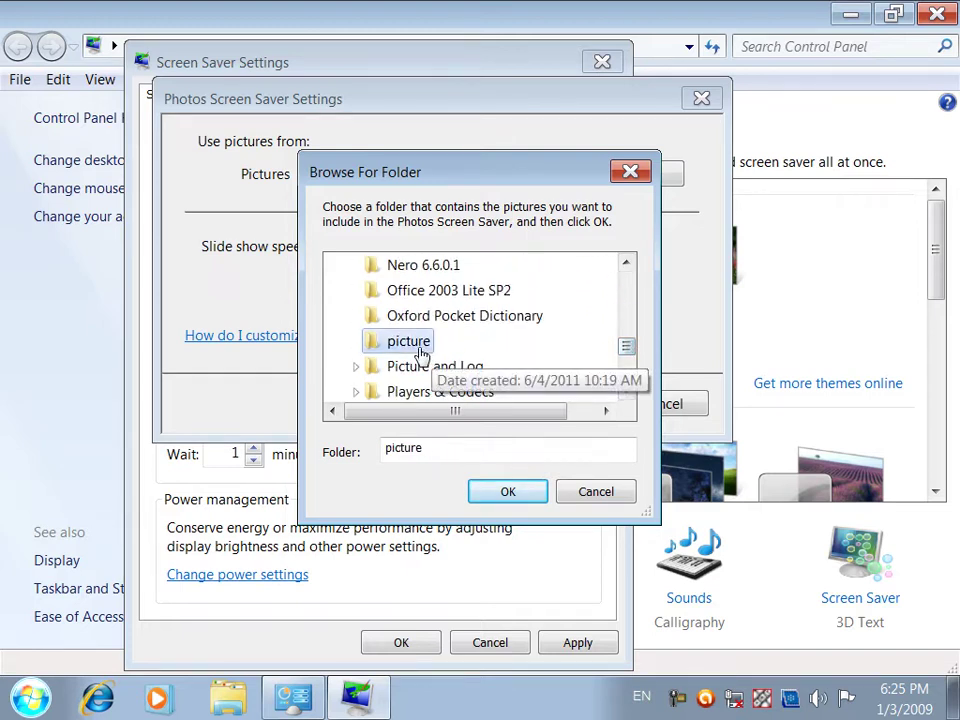
left_click(508, 489)
left_click(557, 406)
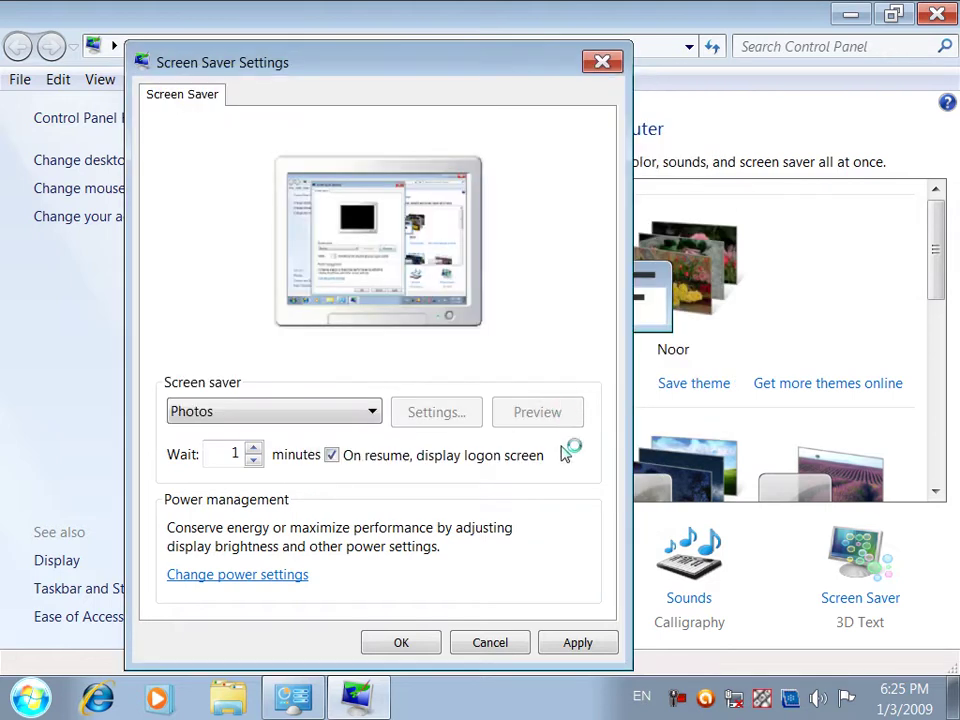
Apply Photos, preview the slideshow, and set its slide show speed to Fast
left_click(577, 643)
left_click(537, 418)
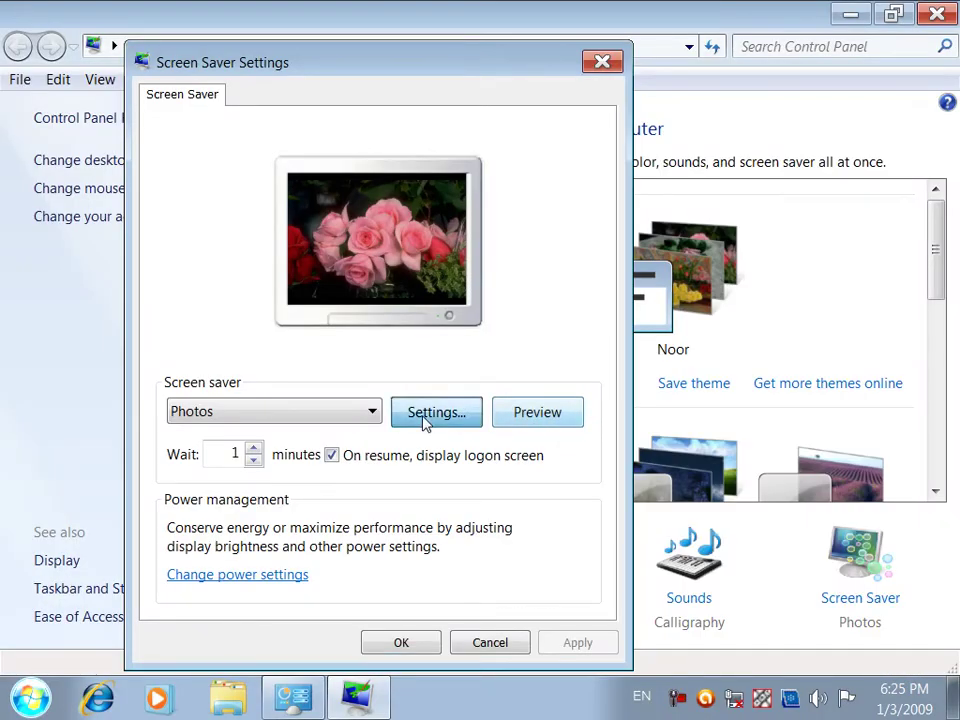
left_click(424, 418)
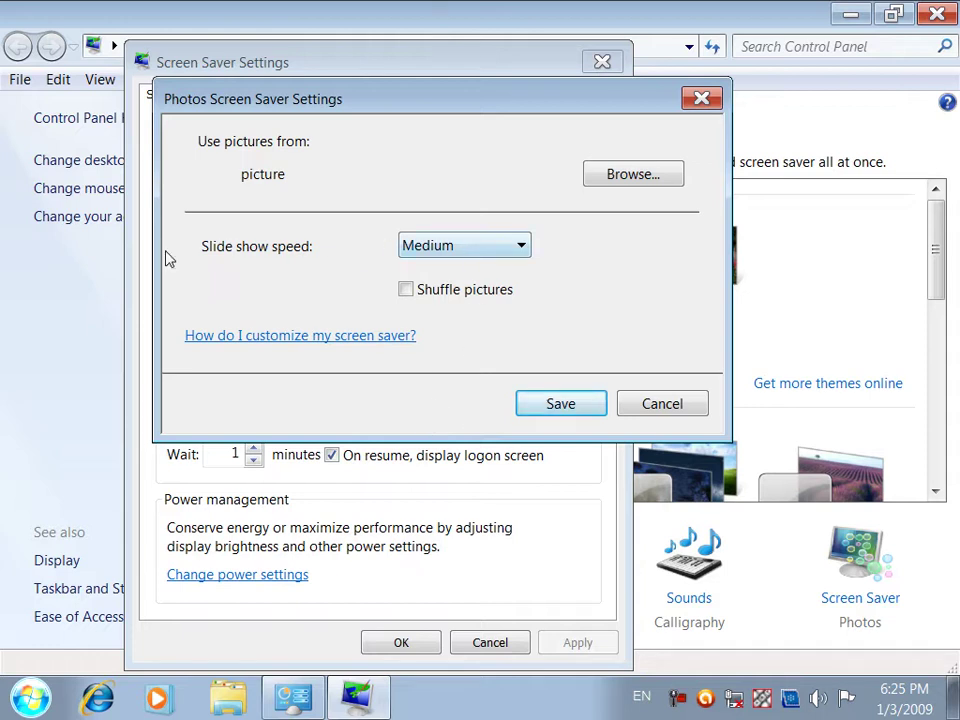
left_click(437, 250)
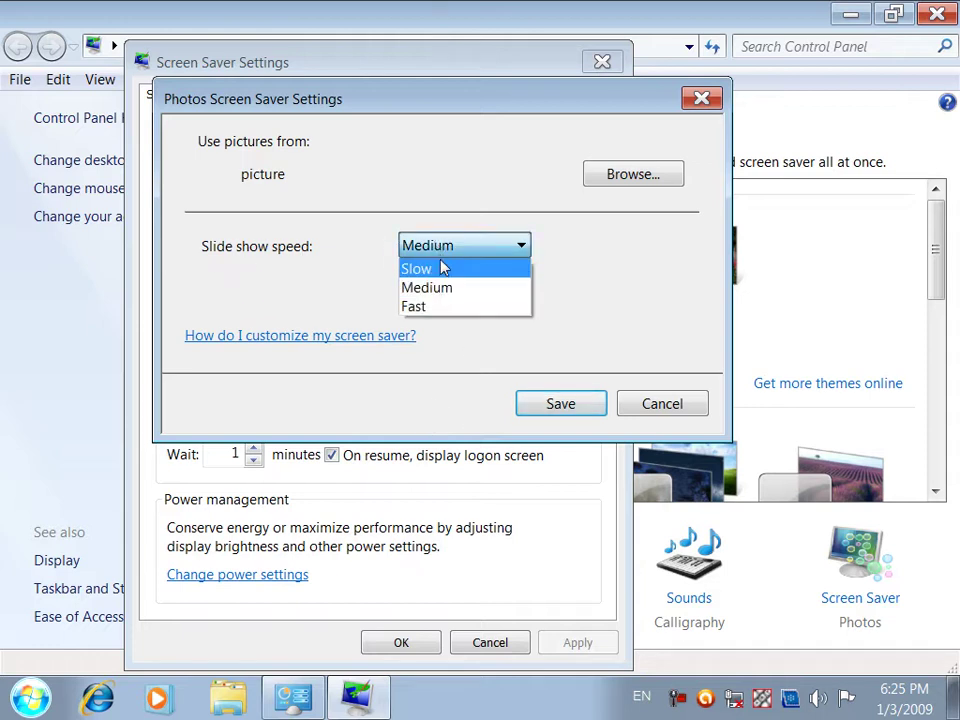
left_click(456, 308)
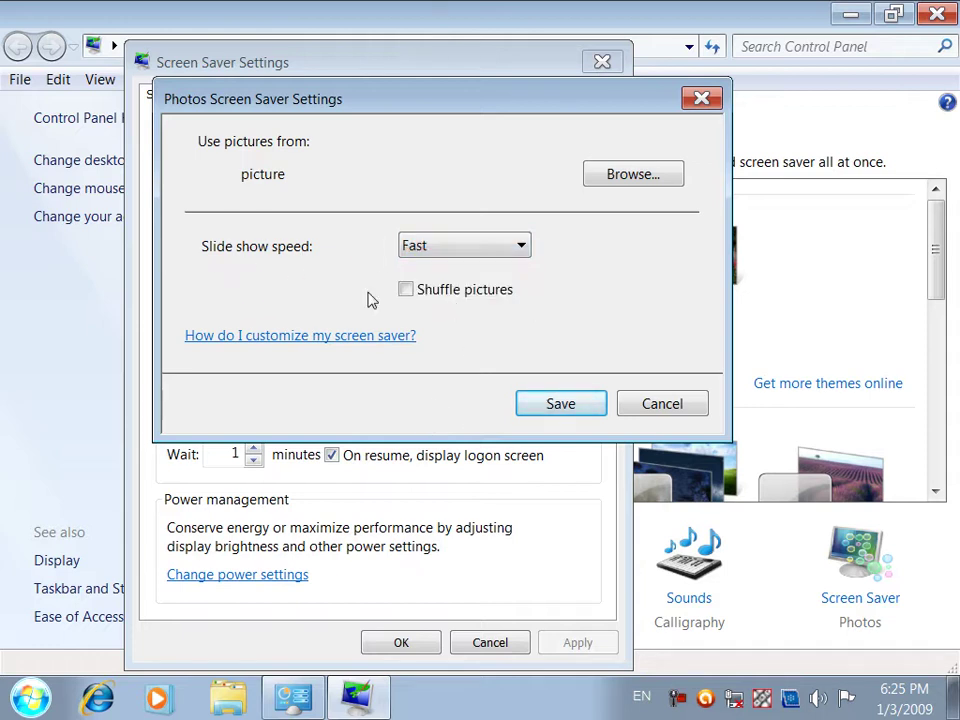